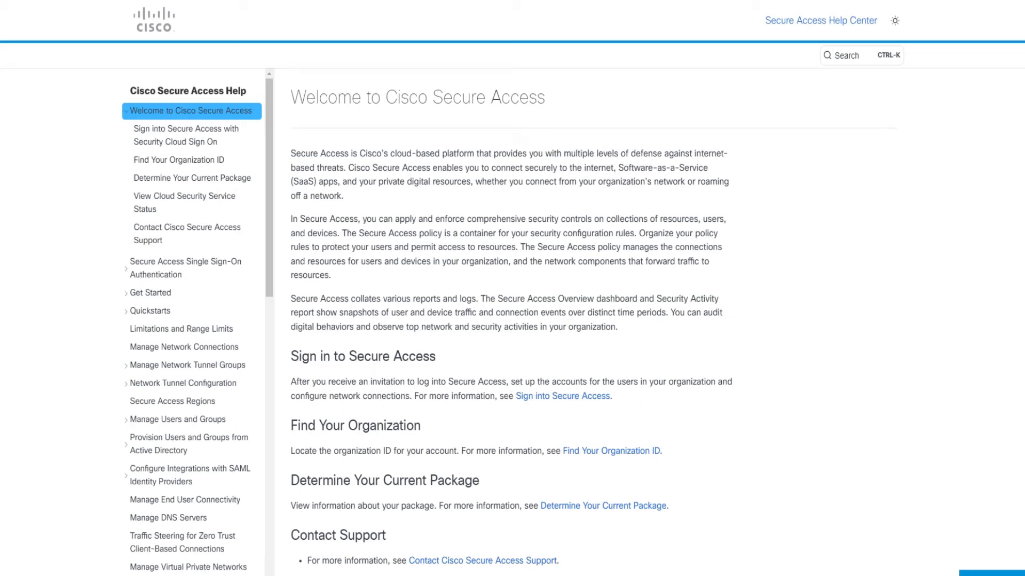
Step: Read the Welcome to Cisco Secure Access help page, focusing on what the cloud-based platform protects and which connections it secures
{"action": "left_click_drag", "start_coordinate": [385, 98], "coordinate": [546, 98]}
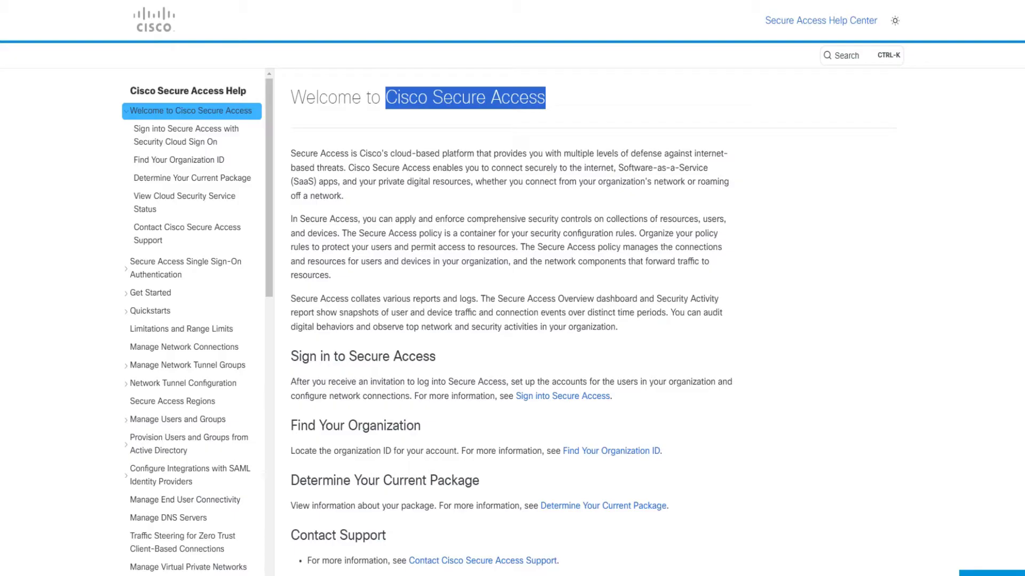
{"action": "left_click_drag", "start_coordinate": [291, 155], "coordinate": [476, 154]}
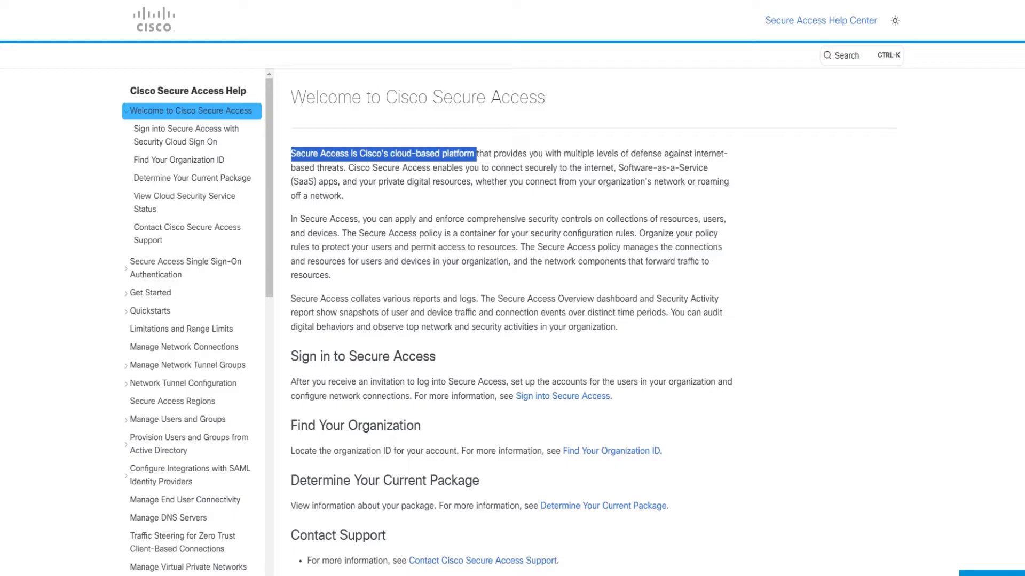
{"action": "left_click_drag", "start_coordinate": [630, 154], "coordinate": [724, 154]}
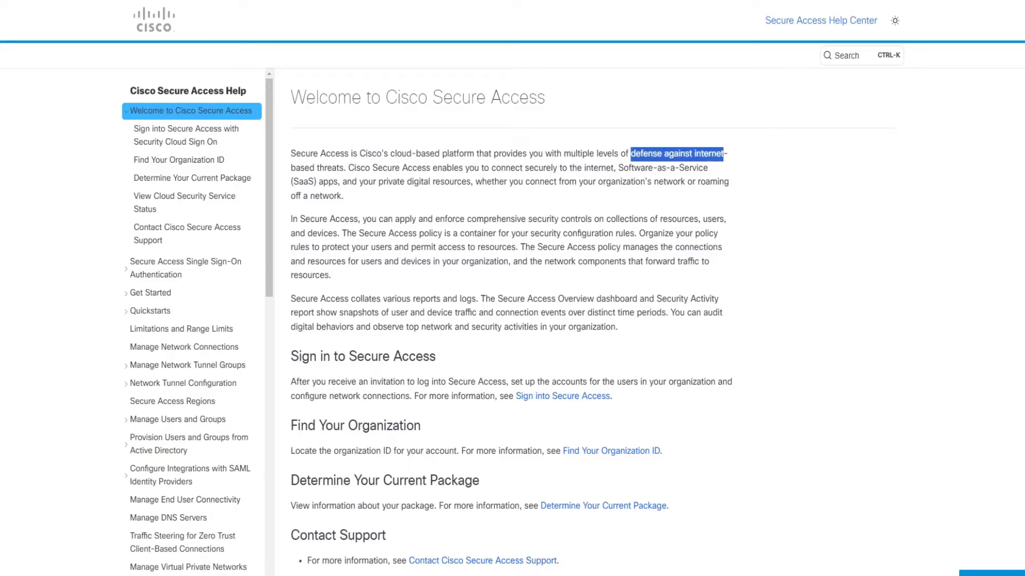
{"action": "left_click_drag", "start_coordinate": [582, 168], "coordinate": [623, 167]}
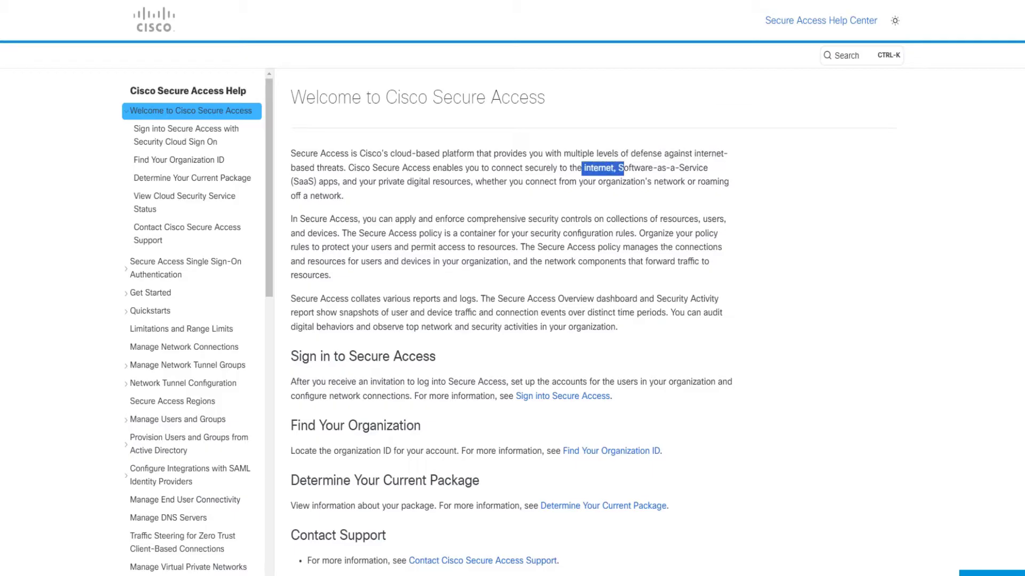
{"action": "left_click_drag", "start_coordinate": [341, 181], "coordinate": [688, 181]}
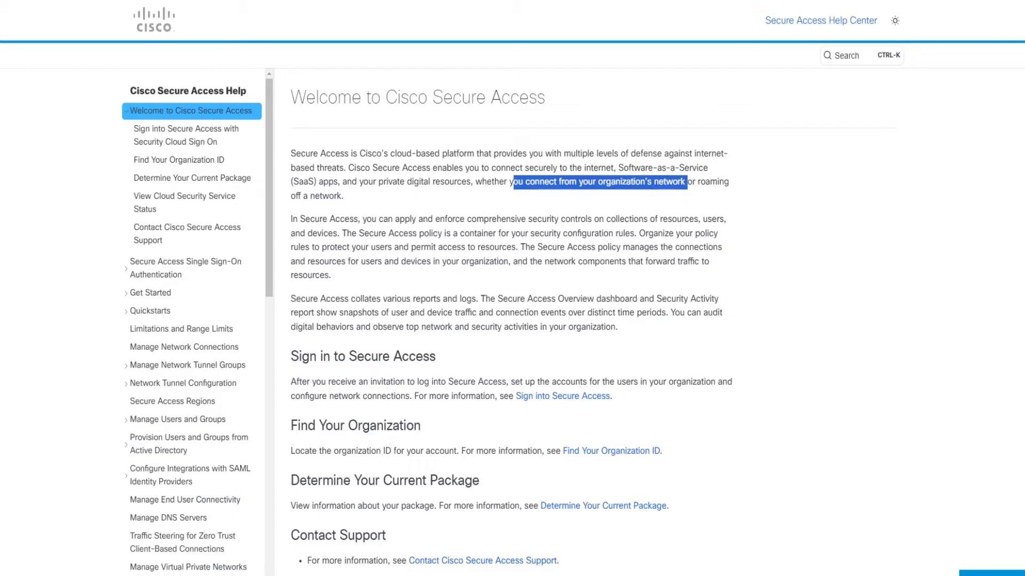
{"action": "left_click_drag", "start_coordinate": [343, 196], "coordinate": [291, 182]}
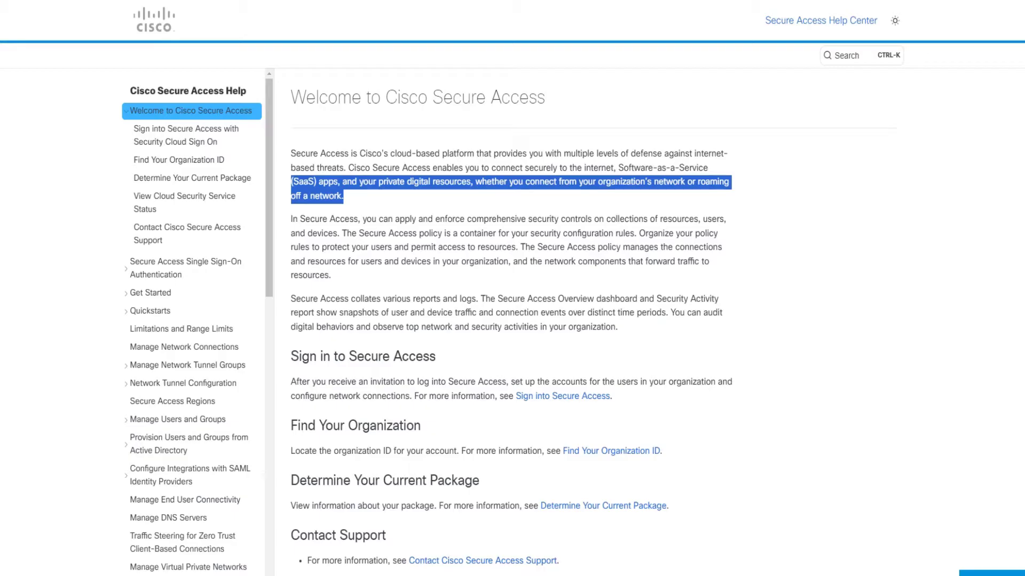
{"action": "left_click_drag", "start_coordinate": [386, 97], "coordinate": [546, 97]}
{"action": "left_click", "coordinate": [546, 97]}
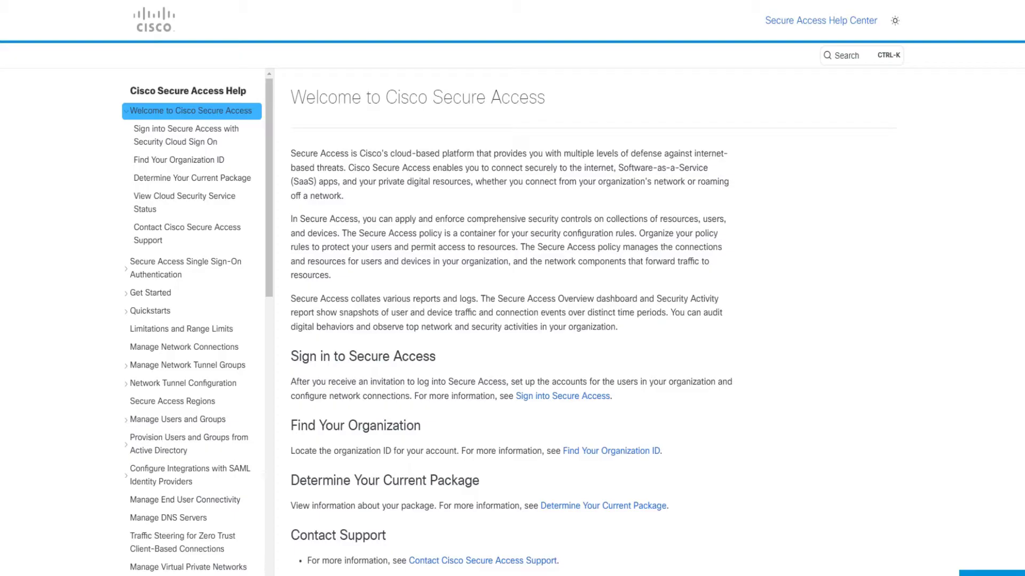
{"action": "left_click_drag", "start_coordinate": [380, 97], "coordinate": [546, 98]}
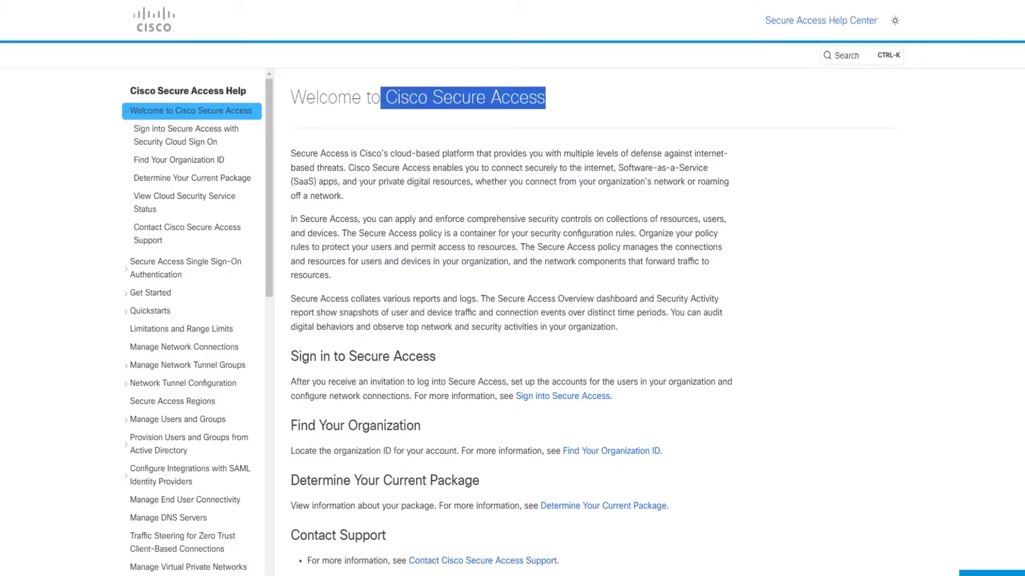
{"action": "key", "text": "alt+Tab"}
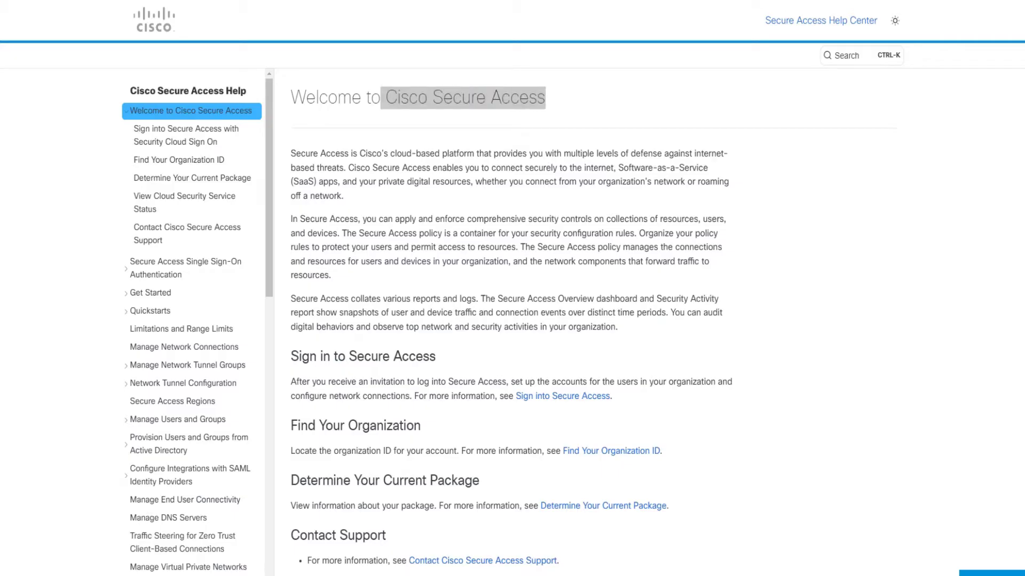
{"action": "left_click", "coordinate": [566, 107]}
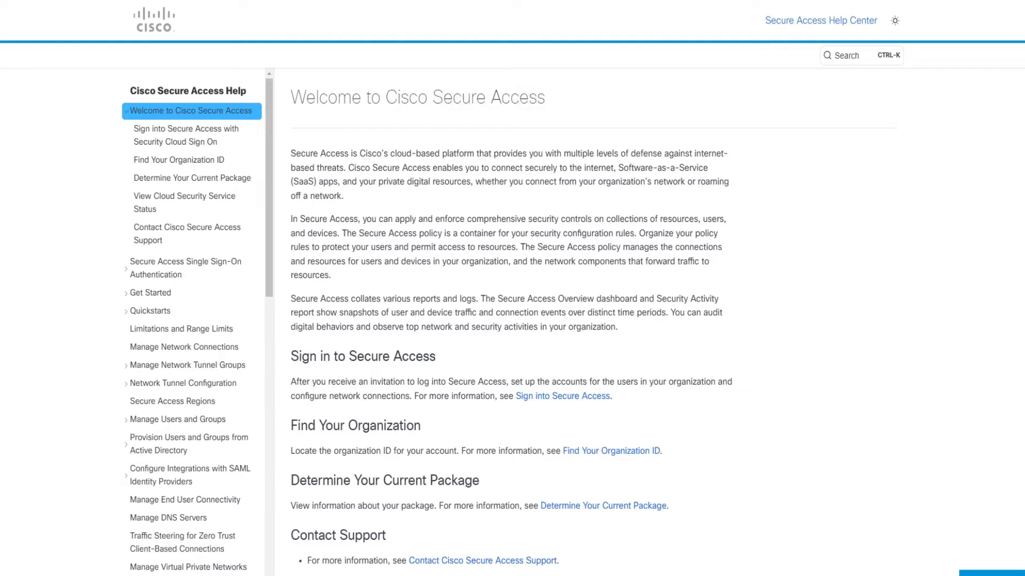
{"action": "left_click_drag", "start_coordinate": [292, 98], "coordinate": [587, 536]}
{"action": "left_click", "coordinate": [587, 534]}
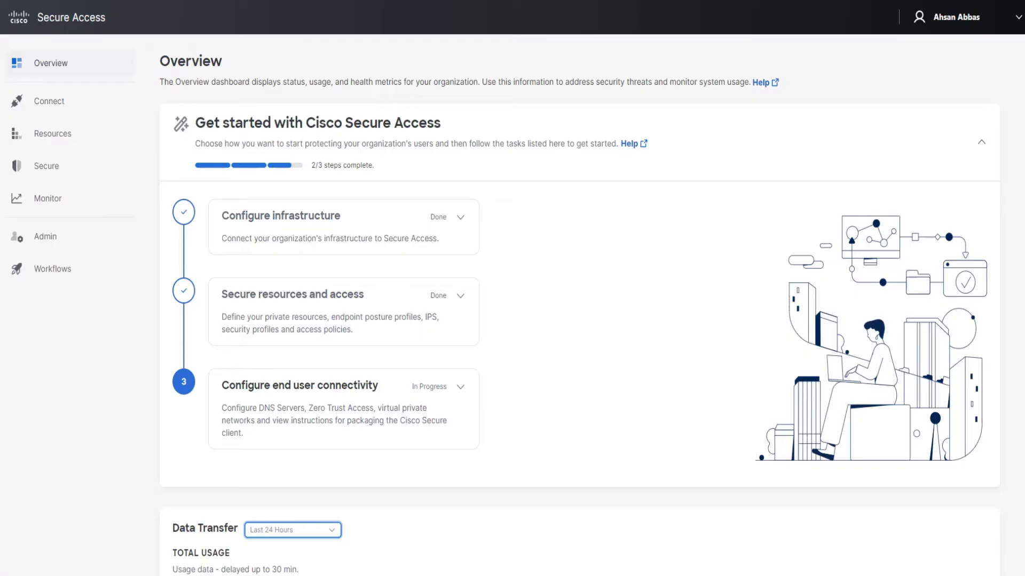
Step: Examine the Overview dashboard's description and the status of the three Get started tasks
{"action": "left_click_drag", "start_coordinate": [174, 82], "coordinate": [474, 81]}
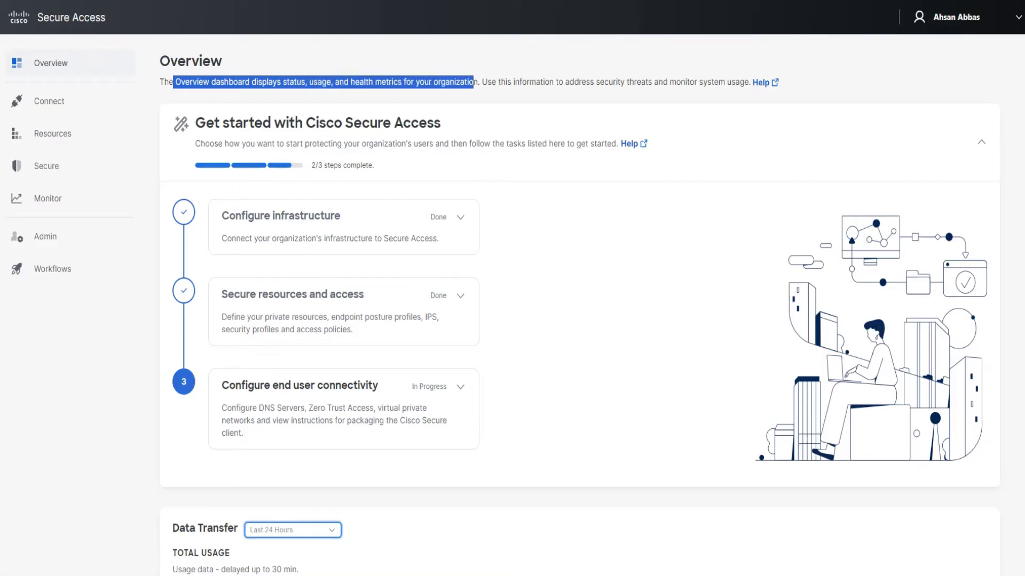
{"action": "left_click_drag", "start_coordinate": [542, 81], "coordinate": [725, 82]}
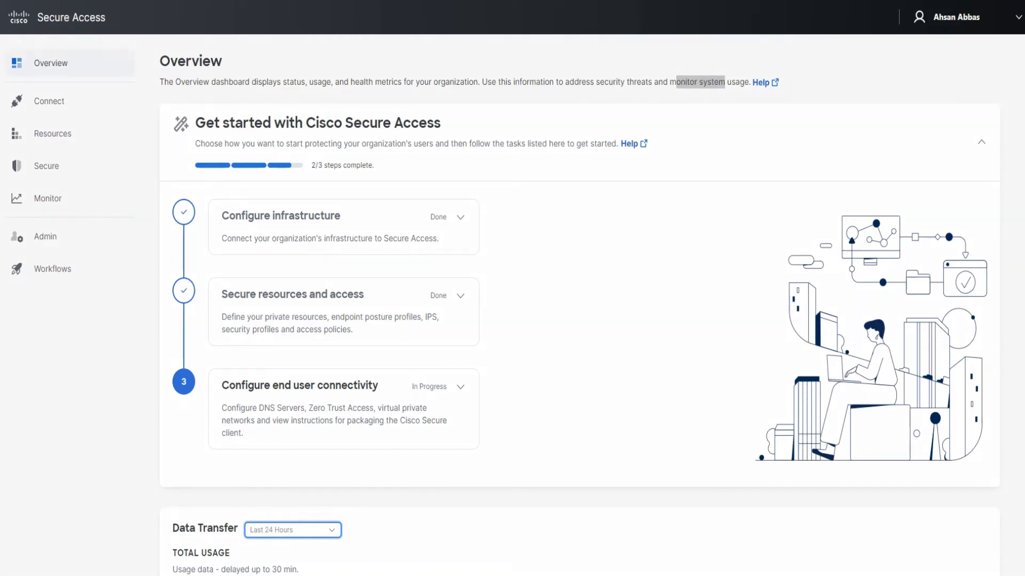
{"action": "mouse_move", "coordinate": [456, 113]}
{"action": "left_mouse_down"}
{"action": "mouse_move", "coordinate": [466, 128]}
{"action": "mouse_move", "coordinate": [529, 108]}
{"action": "left_mouse_up"}
{"action": "mouse_move", "coordinate": [484, 213]}
{"action": "left_mouse_down"}
{"action": "mouse_move", "coordinate": [487, 228]}
{"action": "mouse_move", "coordinate": [593, 196]}
{"action": "left_mouse_up"}
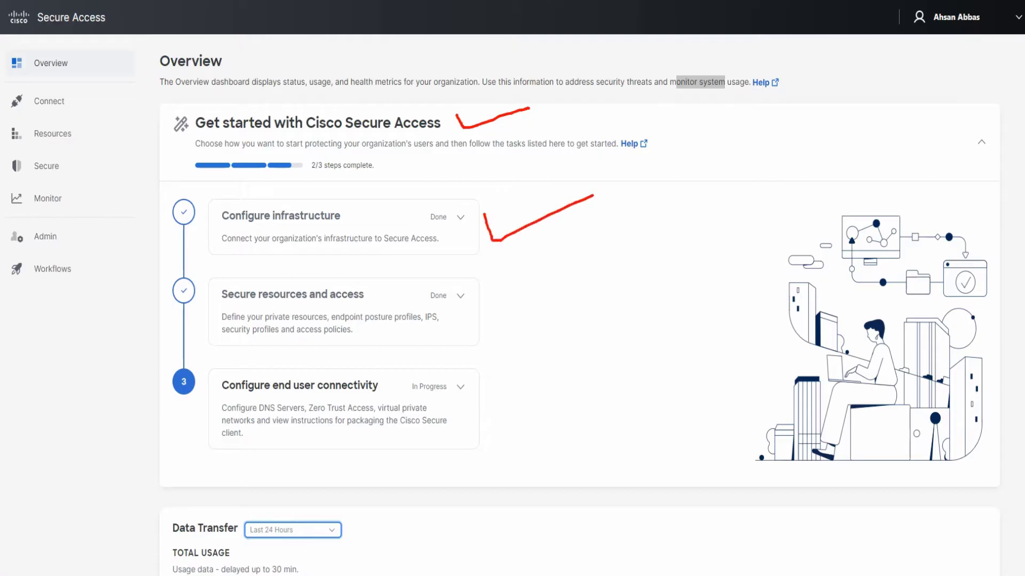
{"action": "left_click_drag", "start_coordinate": [495, 298], "coordinate": [639, 265]}
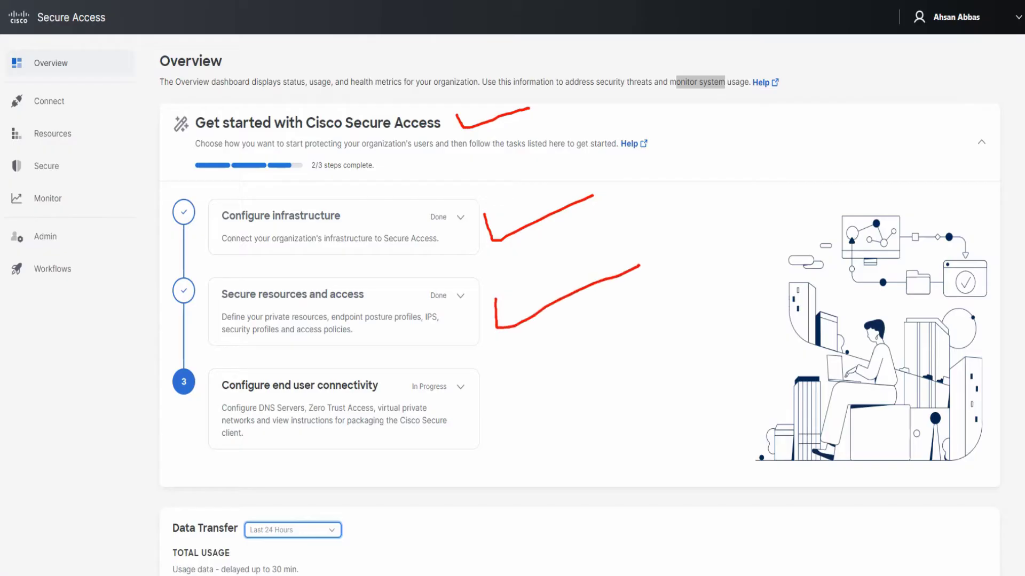
{"action": "mouse_move", "coordinate": [492, 399]}
{"action": "left_mouse_down"}
{"action": "mouse_move", "coordinate": [500, 435]}
{"action": "mouse_move", "coordinate": [667, 338]}
{"action": "left_mouse_up"}
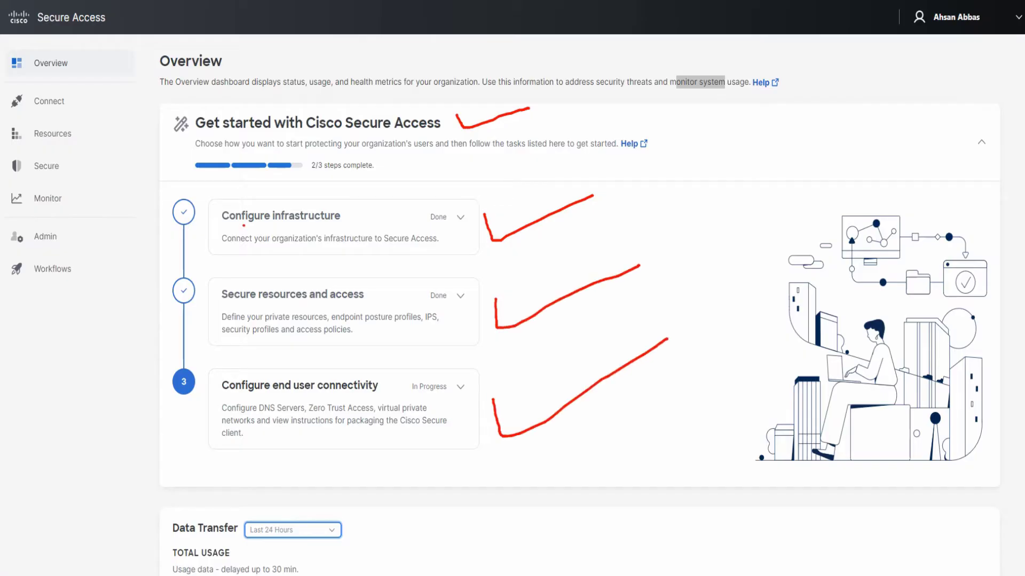
{"action": "left_click_drag", "start_coordinate": [243, 226], "coordinate": [314, 221]}
{"action": "left_click_drag", "start_coordinate": [245, 311], "coordinate": [331, 309]}
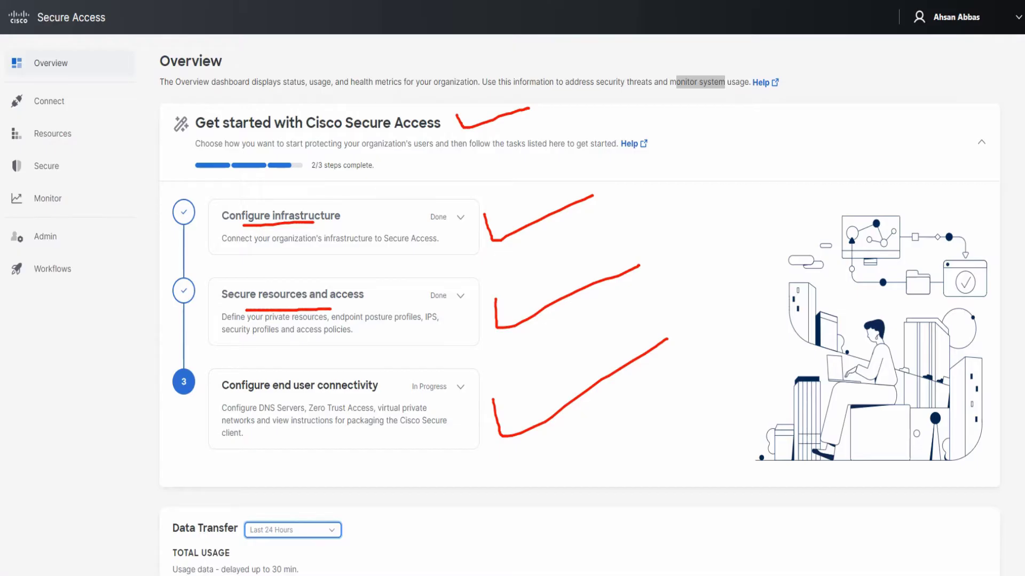
{"action": "left_click_drag", "start_coordinate": [261, 398], "coordinate": [327, 397]}
{"action": "left_click_drag", "start_coordinate": [432, 196], "coordinate": [476, 200]}
{"action": "left_click_drag", "start_coordinate": [433, 278], "coordinate": [483, 260]}
{"action": "mouse_move", "coordinate": [424, 377]}
{"action": "left_mouse_down"}
{"action": "mouse_move", "coordinate": [406, 407]}
{"action": "mouse_move", "coordinate": [418, 377]}
{"action": "left_mouse_up"}
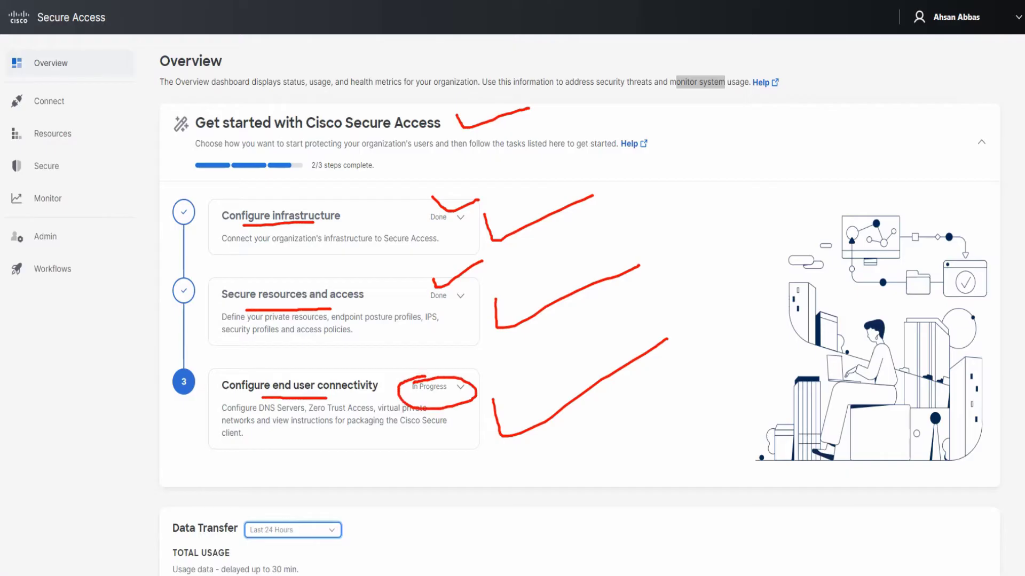
{"action": "key", "text": "Escape"}
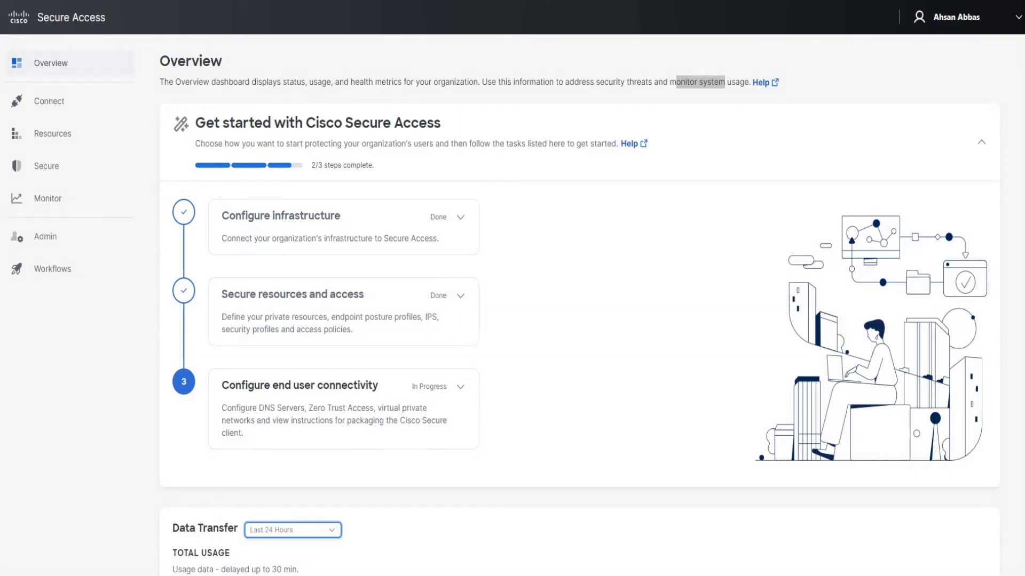
Step: Expand the Configure infrastructure, Secure resources and access, and Configure end user connectivity tasks to review their items
{"action": "left_click", "coordinate": [460, 217]}
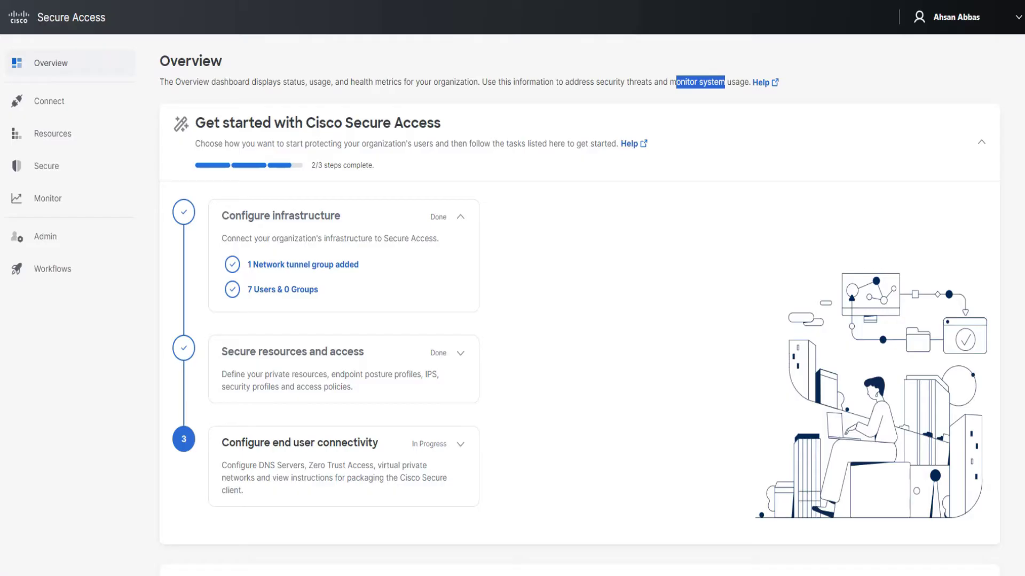
{"action": "left_click", "coordinate": [460, 353]}
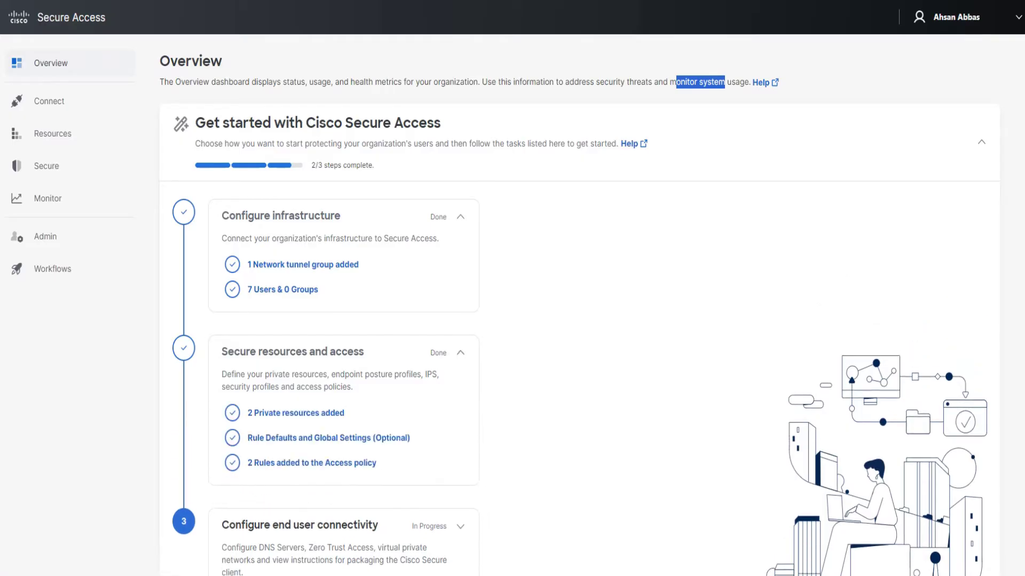
{"action": "scroll", "coordinate": [460, 353], "scroll_direction": "down", "scroll_amount": 1}
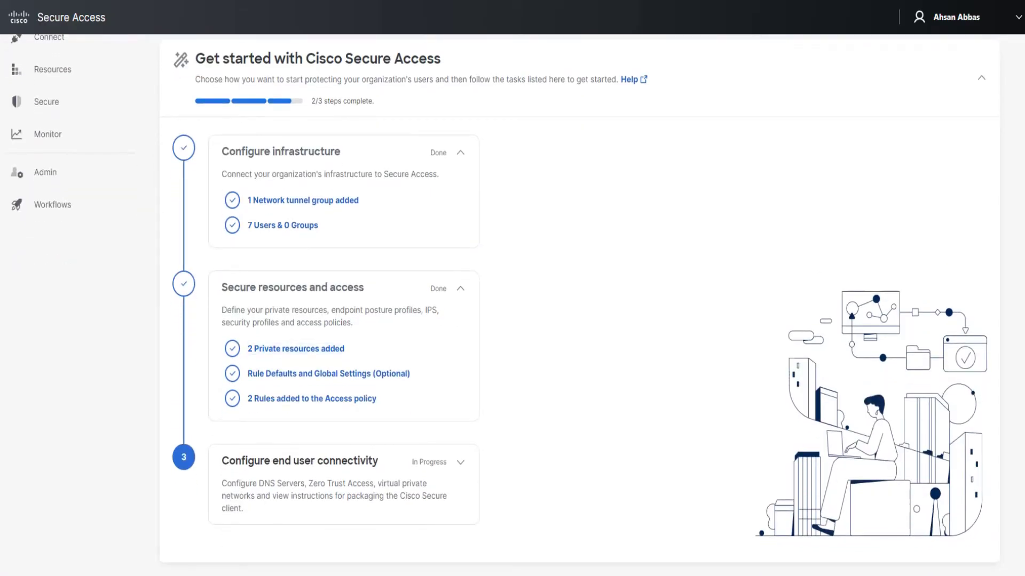
{"action": "scroll", "coordinate": [505, 299], "scroll_direction": "down", "scroll_amount": 1}
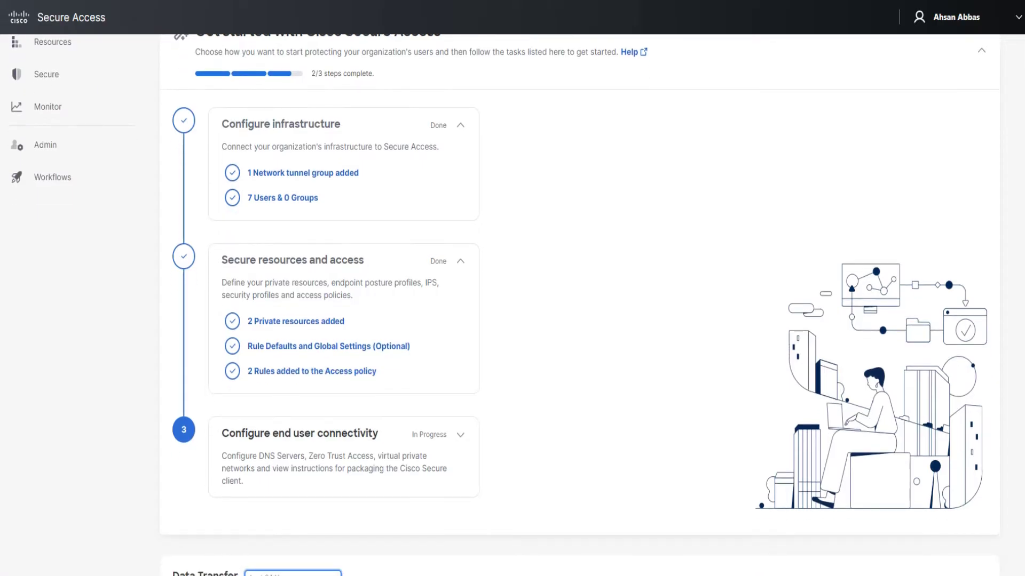
{"action": "left_click", "coordinate": [460, 435]}
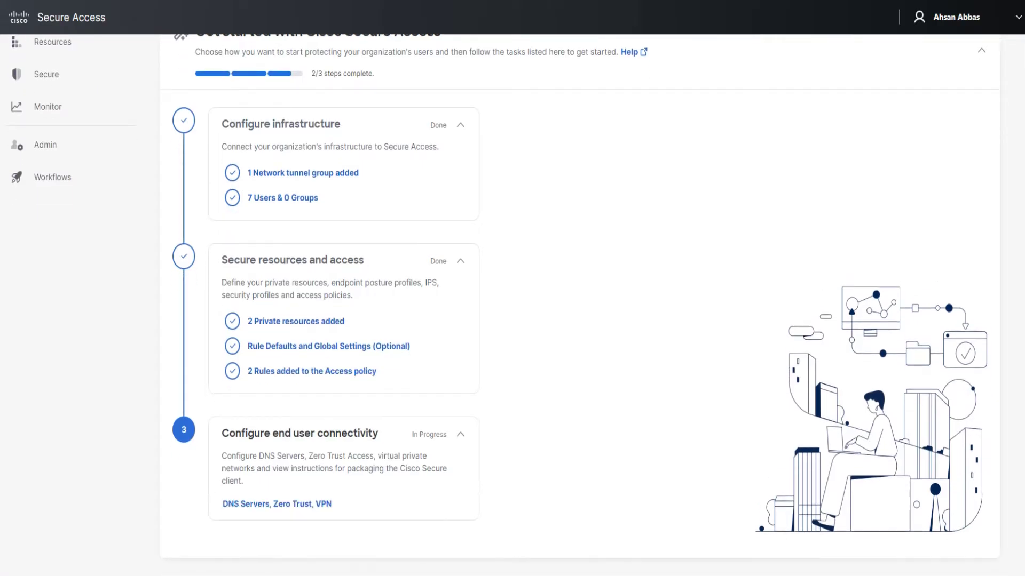
{"action": "scroll", "coordinate": [504, 304], "scroll_direction": "down", "scroll_amount": 1}
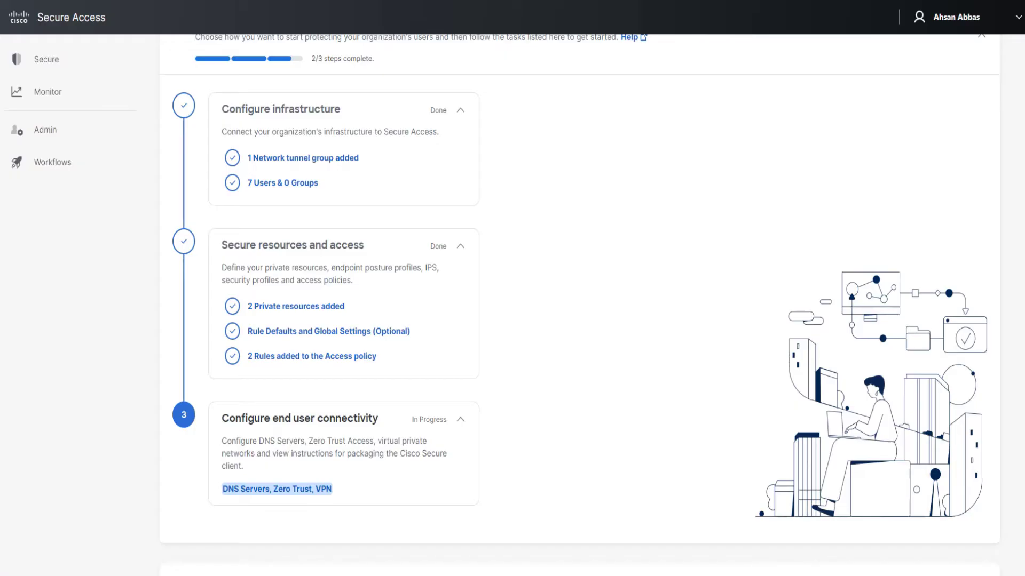
{"action": "scroll", "coordinate": [504, 305], "scroll_direction": "up", "scroll_amount": 1}
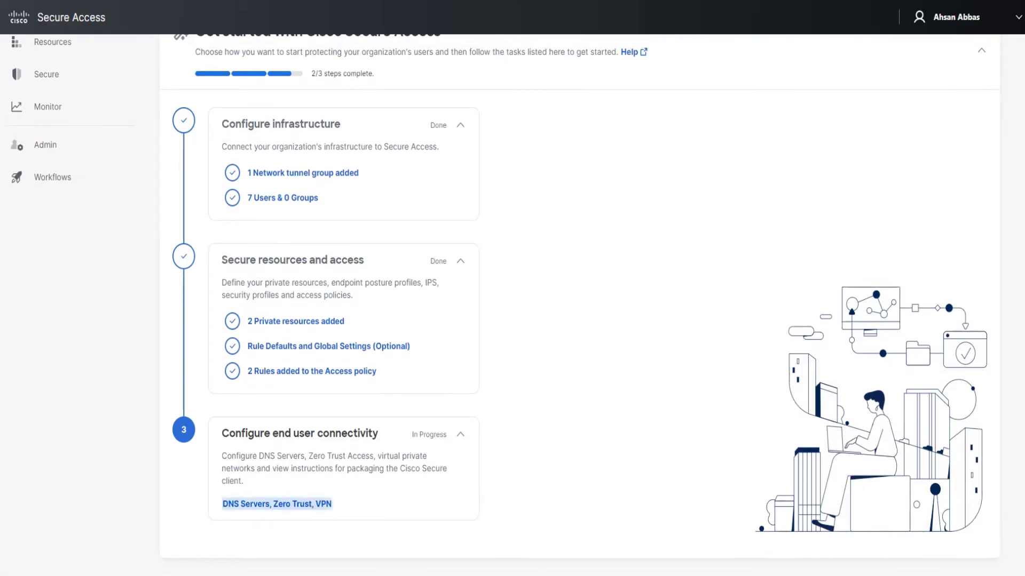
Step: Open the DNS Servers, Zero Trust, VPN task and continue to Zero Trust Access to review the traffic steering destinations and private resources
{"action": "left_click", "coordinate": [277, 504]}
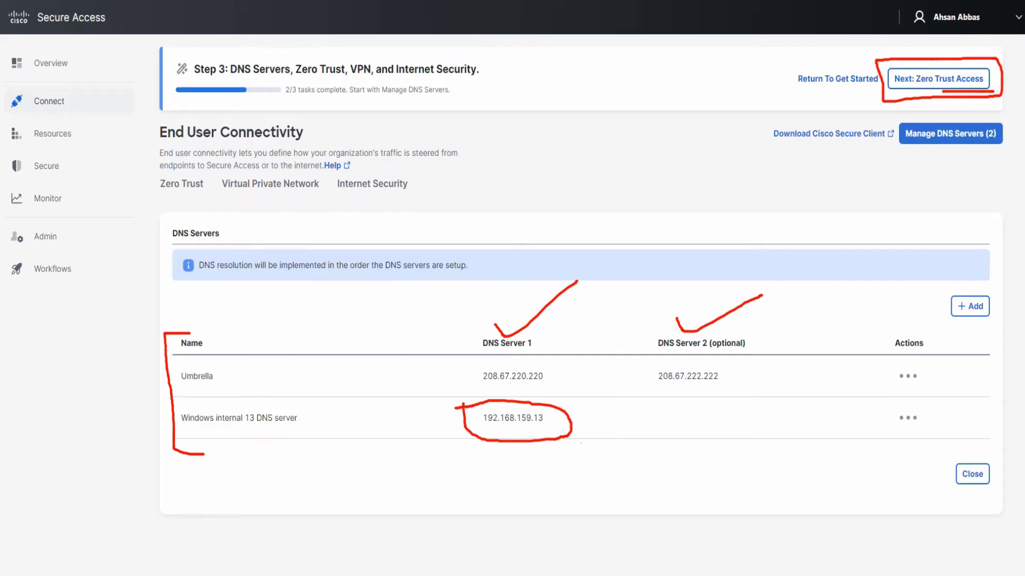
{"action": "left_click", "coordinate": [938, 79]}
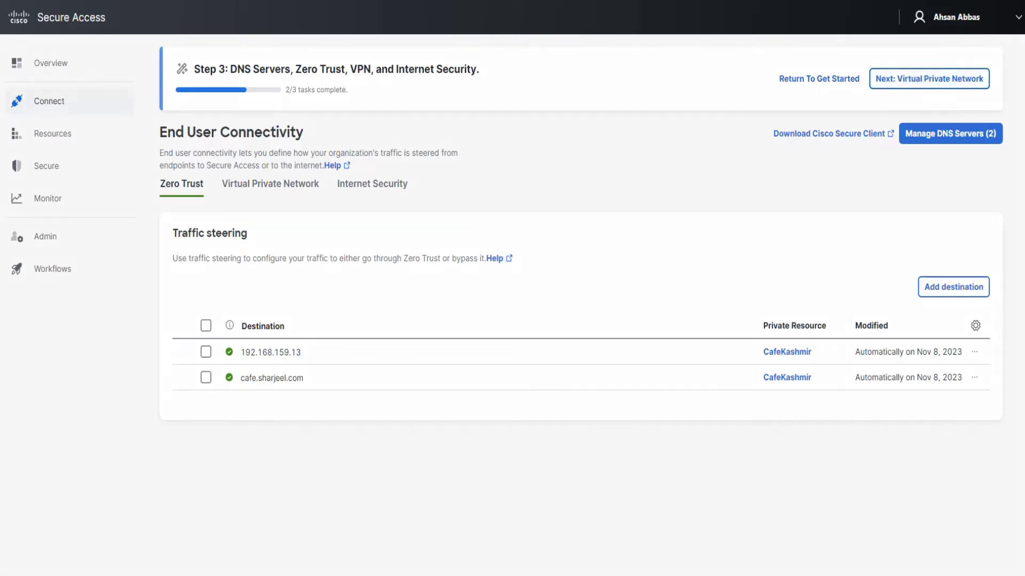
{"action": "mouse_move", "coordinate": [206, 306]}
{"action": "left_mouse_down"}
{"action": "mouse_move", "coordinate": [186, 392]}
{"action": "mouse_move", "coordinate": [236, 419]}
{"action": "left_mouse_up"}
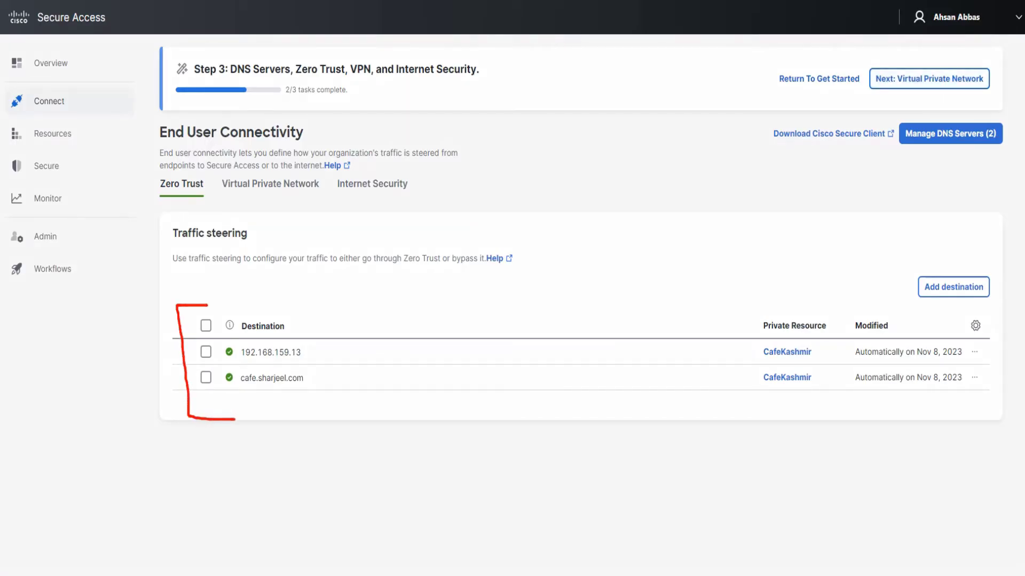
{"action": "mouse_move", "coordinate": [787, 297]}
{"action": "left_mouse_down"}
{"action": "mouse_move", "coordinate": [814, 293]}
{"action": "mouse_move", "coordinate": [840, 320]}
{"action": "mouse_move", "coordinate": [844, 398]}
{"action": "mouse_move", "coordinate": [789, 407]}
{"action": "left_mouse_up"}
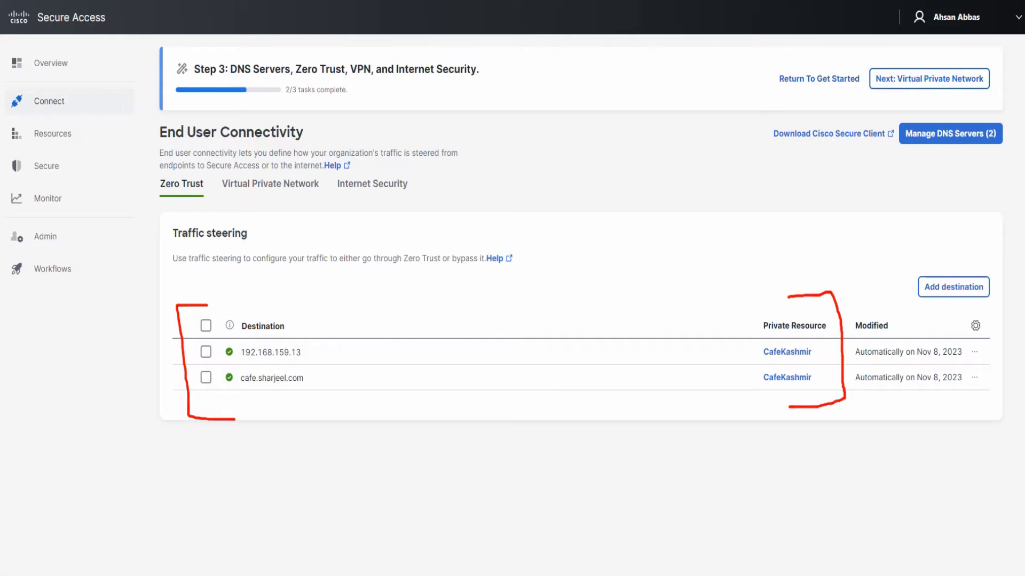
{"action": "mouse_move", "coordinate": [868, 50]}
{"action": "left_mouse_down"}
{"action": "mouse_move", "coordinate": [858, 52]}
{"action": "mouse_move", "coordinate": [866, 106]}
{"action": "mouse_move", "coordinate": [1010, 98]}
{"action": "mouse_move", "coordinate": [950, 56]}
{"action": "mouse_move", "coordinate": [860, 49]}
{"action": "left_mouse_up"}
{"action": "key", "text": "Escape"}
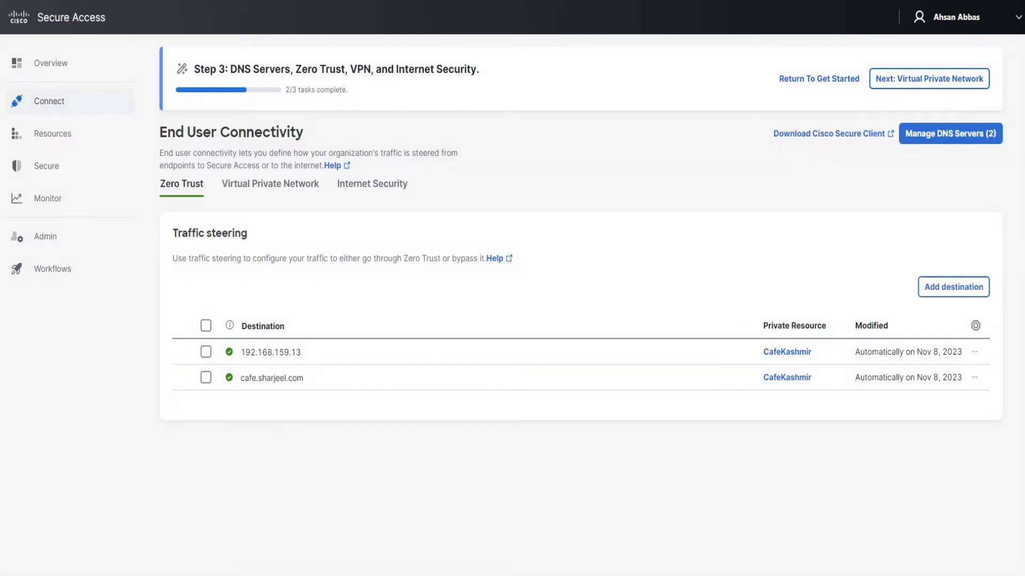
Step: Continue to the Virtual Private Network settings to review them, and return to the Overview dashboard
{"action": "left_click", "coordinate": [929, 79]}
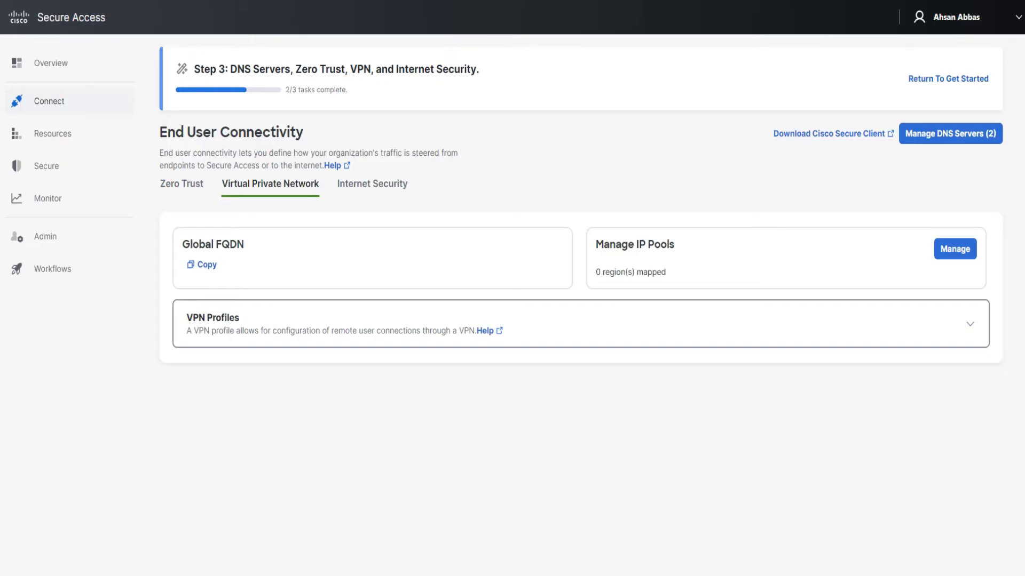
{"action": "mouse_move", "coordinate": [49, 101]}
{"action": "mouse_move", "coordinate": [919, 103]}
{"action": "left_mouse_down"}
{"action": "mouse_move", "coordinate": [951, 187]}
{"action": "mouse_move", "coordinate": [1016, 120]}
{"action": "mouse_move", "coordinate": [901, 122]}
{"action": "left_mouse_up"}
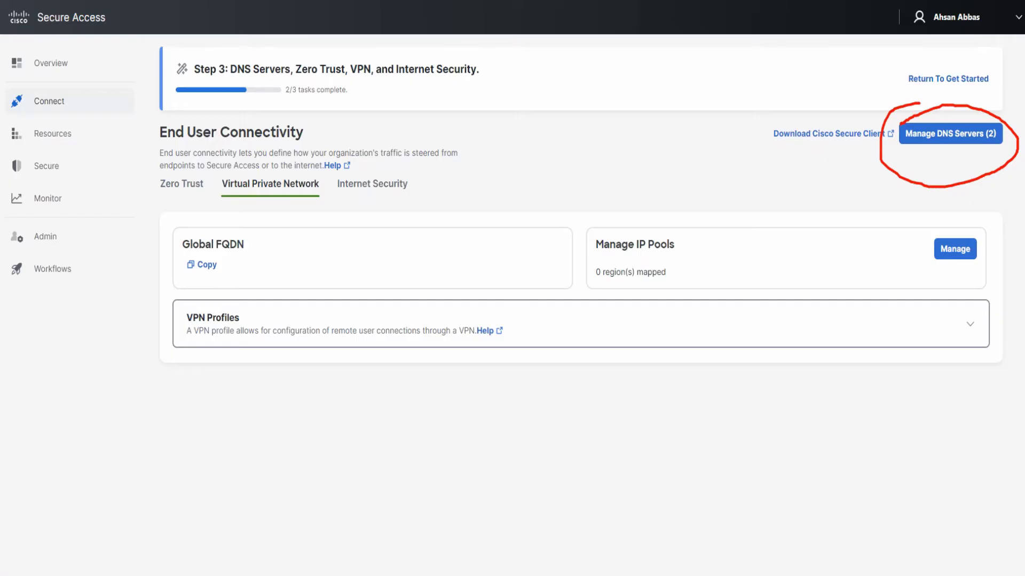
{"action": "key", "text": "Escape"}
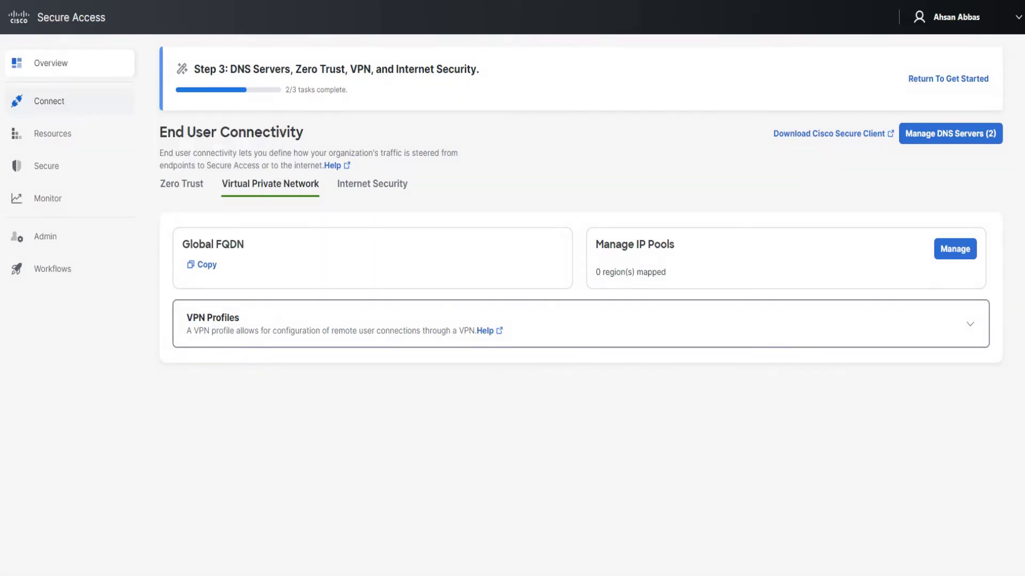
{"action": "left_click", "coordinate": [50, 63]}
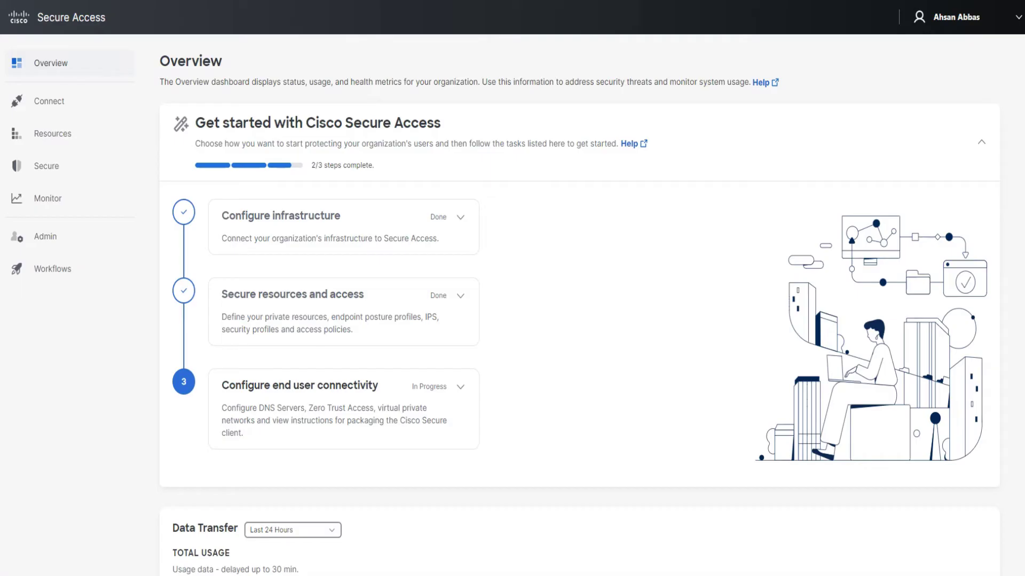
Step: Set the Data Transfer period to Last 7 Days and compare its usage chart with and without Branch traffic
{"action": "scroll", "coordinate": [579, 305], "scroll_direction": "down", "scroll_amount": 6}
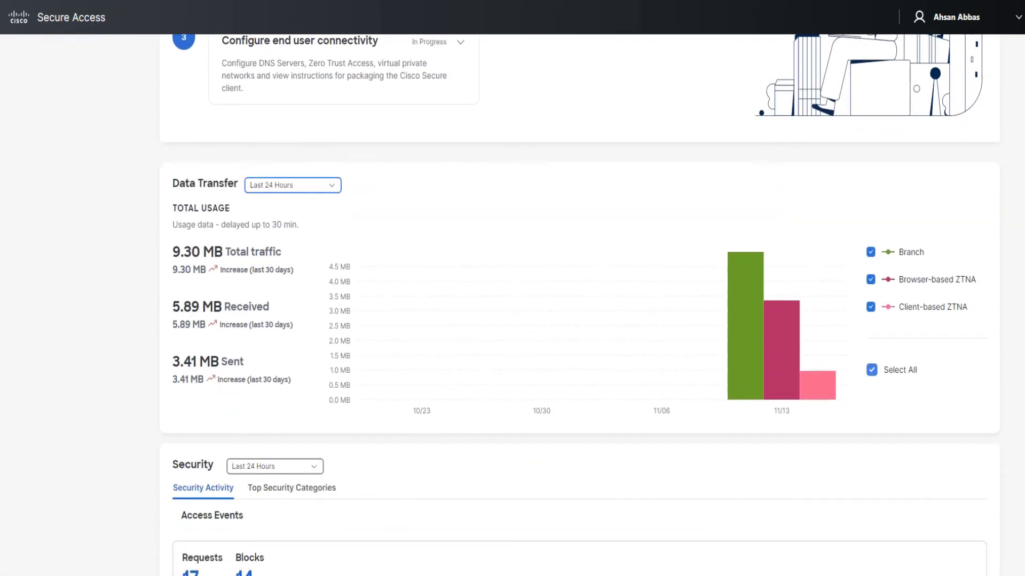
{"action": "left_click", "coordinate": [292, 185]}
{"action": "key", "text": "Down"}
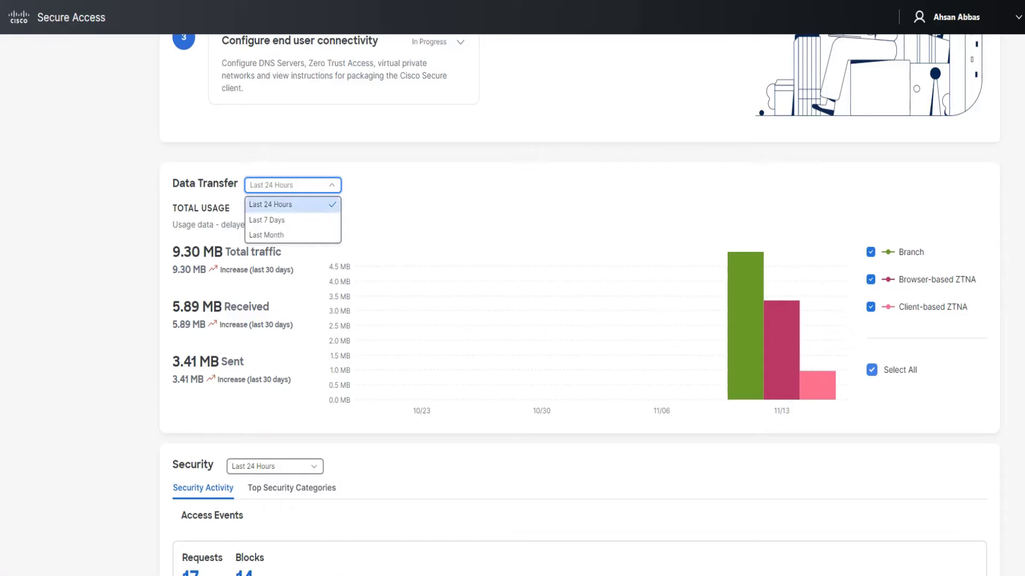
{"action": "key", "text": "Down"}
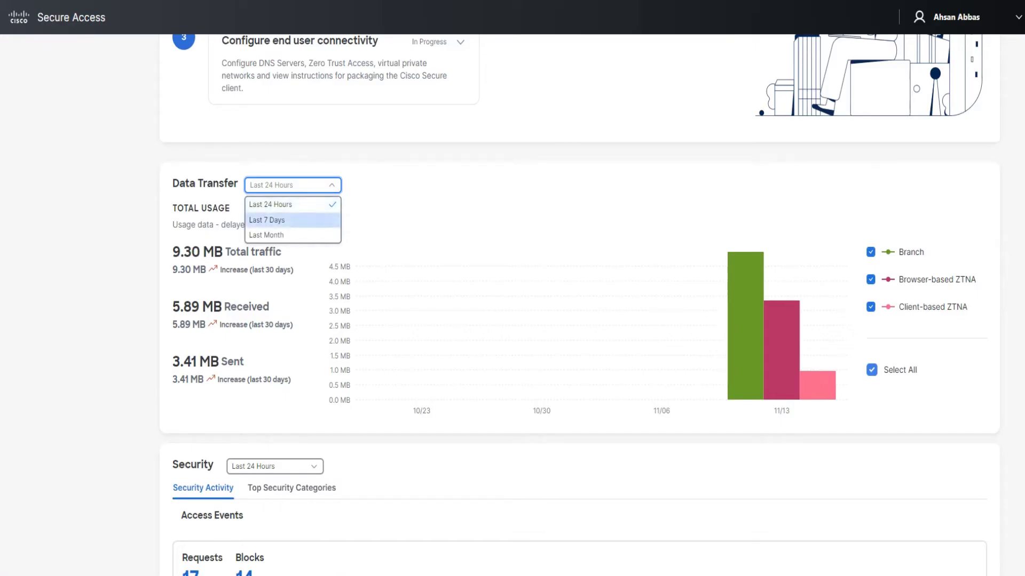
{"action": "key", "text": "Down"}
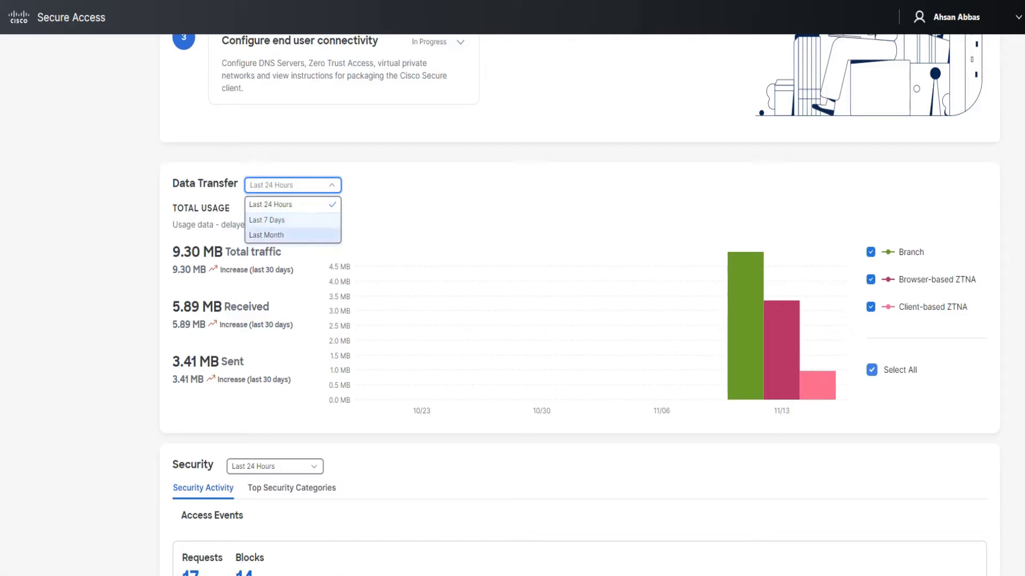
{"action": "key", "text": "Up"}
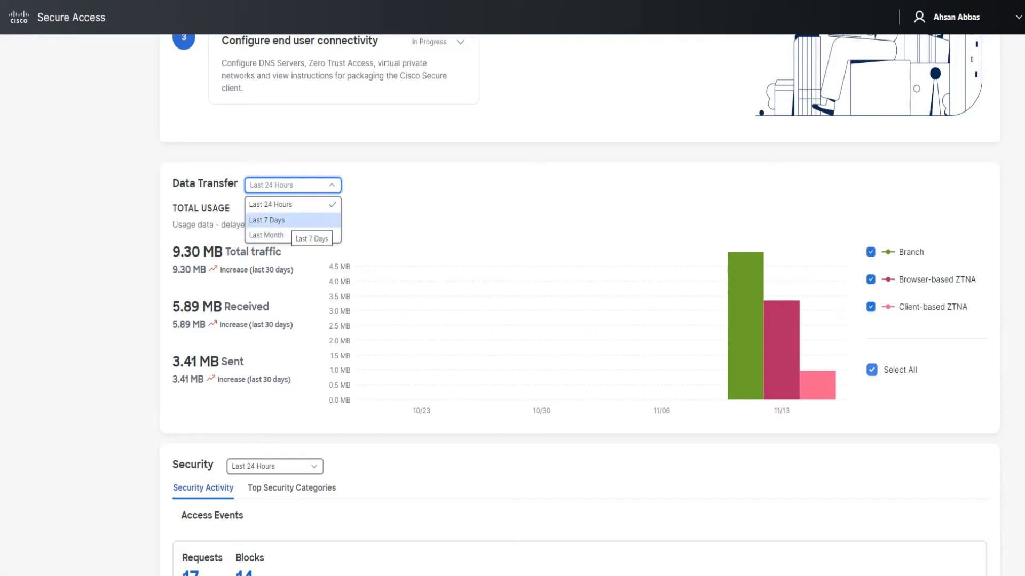
{"action": "key", "text": "Return"}
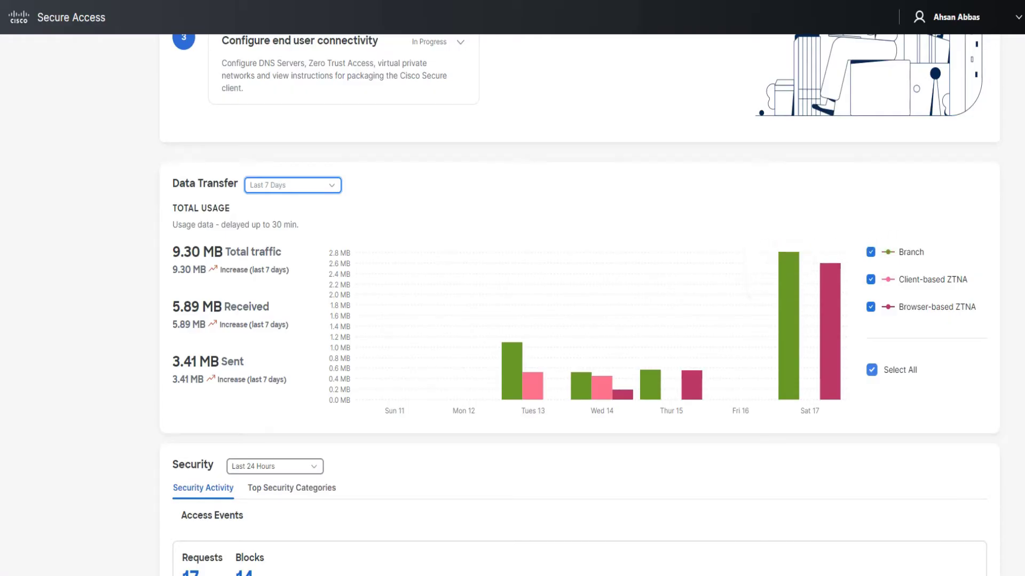
{"action": "left_click", "coordinate": [871, 252]}
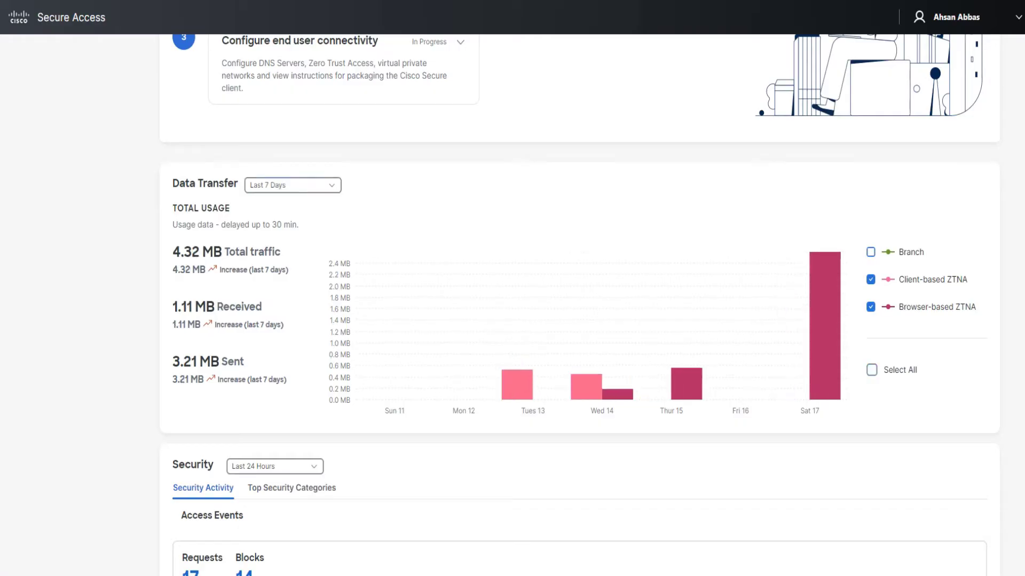
{"action": "left_click", "coordinate": [870, 252]}
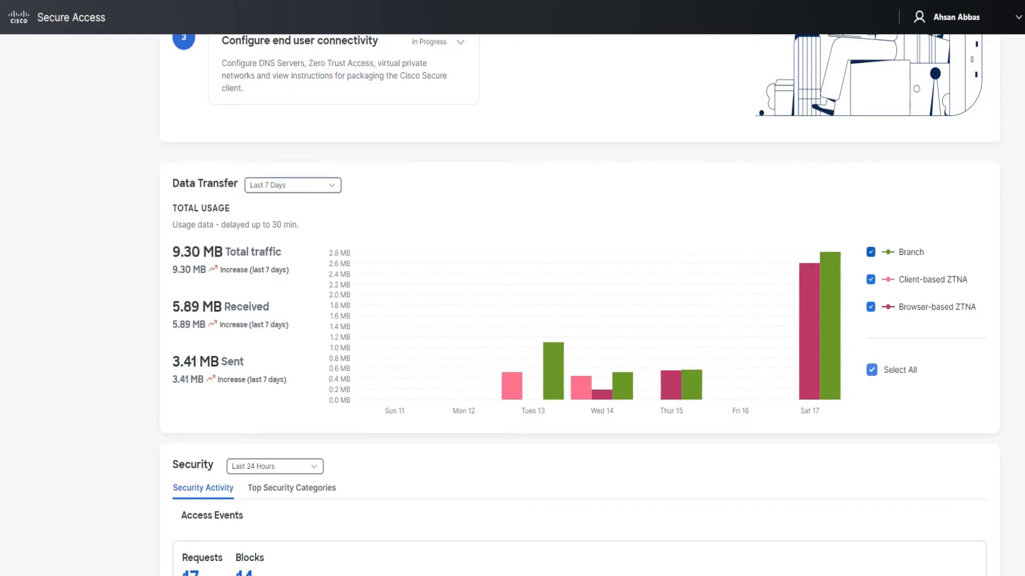
Step: Review the Access Events chart by toggling its Allowed series and checking the Security period options, and show Top Security Categories
{"action": "scroll", "coordinate": [580, 302], "scroll_direction": "down", "scroll_amount": 5}
{"action": "scroll", "coordinate": [580, 302], "scroll_direction": "down", "scroll_amount": 1}
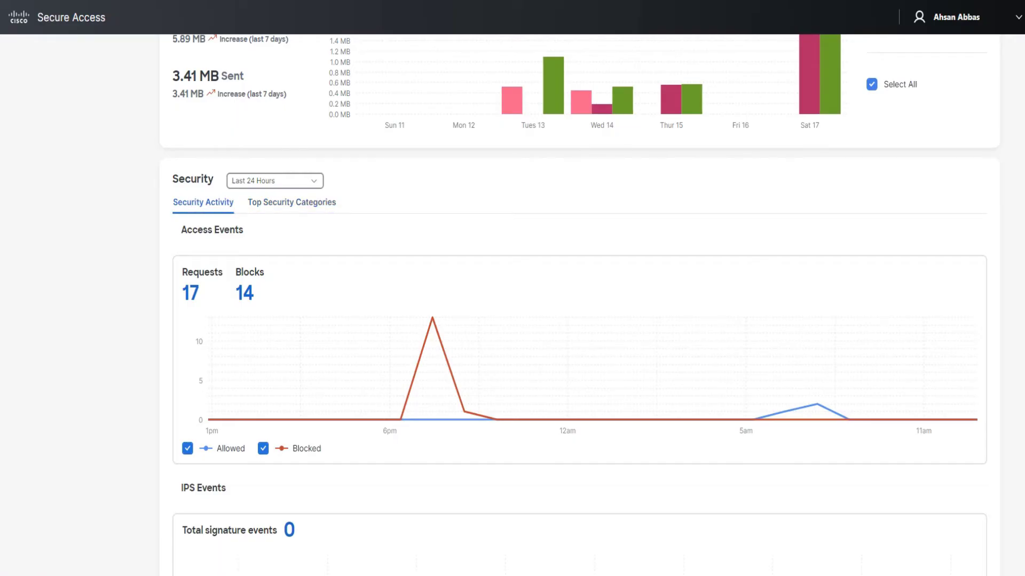
{"action": "left_click_drag", "start_coordinate": [180, 230], "coordinate": [244, 230]}
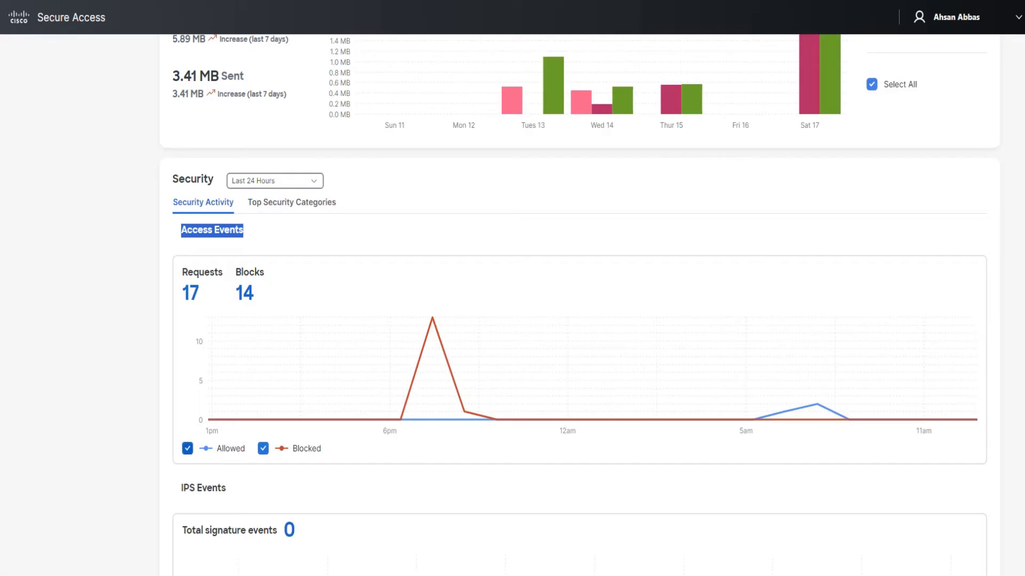
{"action": "left_click", "coordinate": [187, 449]}
{"action": "left_click", "coordinate": [187, 449]}
{"action": "left_click", "coordinate": [275, 181]}
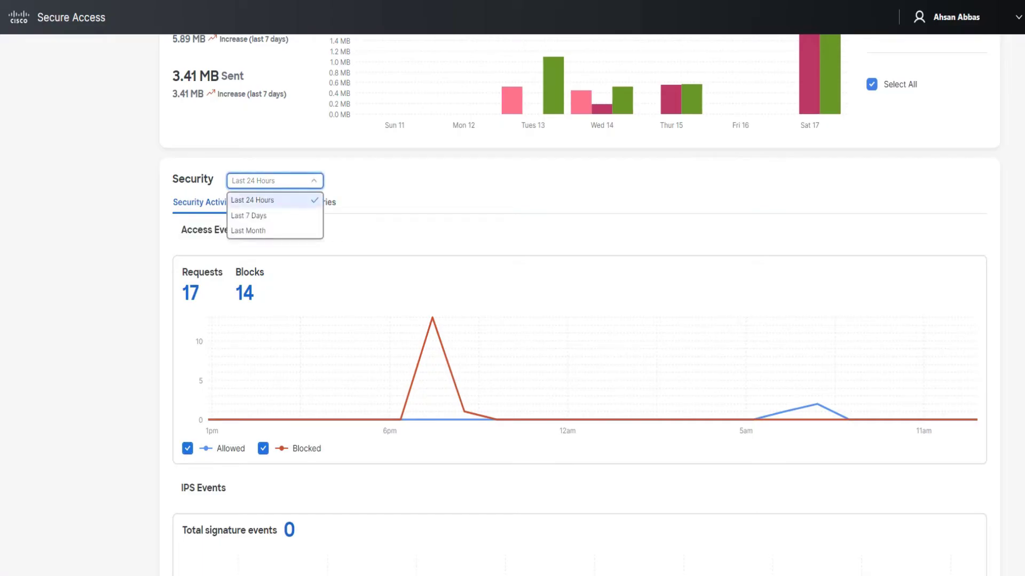
{"action": "left_click", "coordinate": [275, 181]}
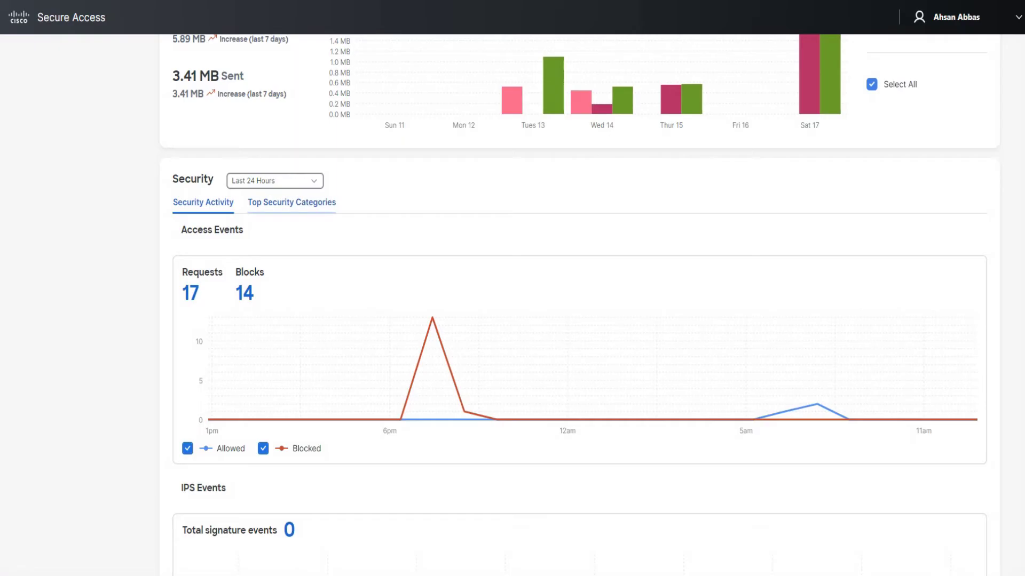
{"action": "left_click", "coordinate": [291, 203]}
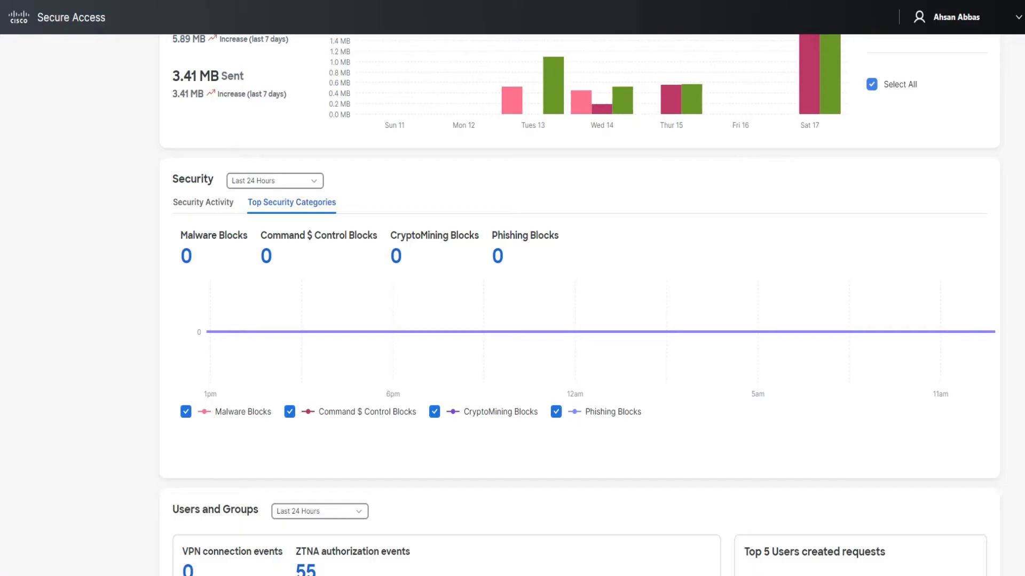
{"action": "scroll", "coordinate": [580, 305], "scroll_direction": "down", "scroll_amount": 3}
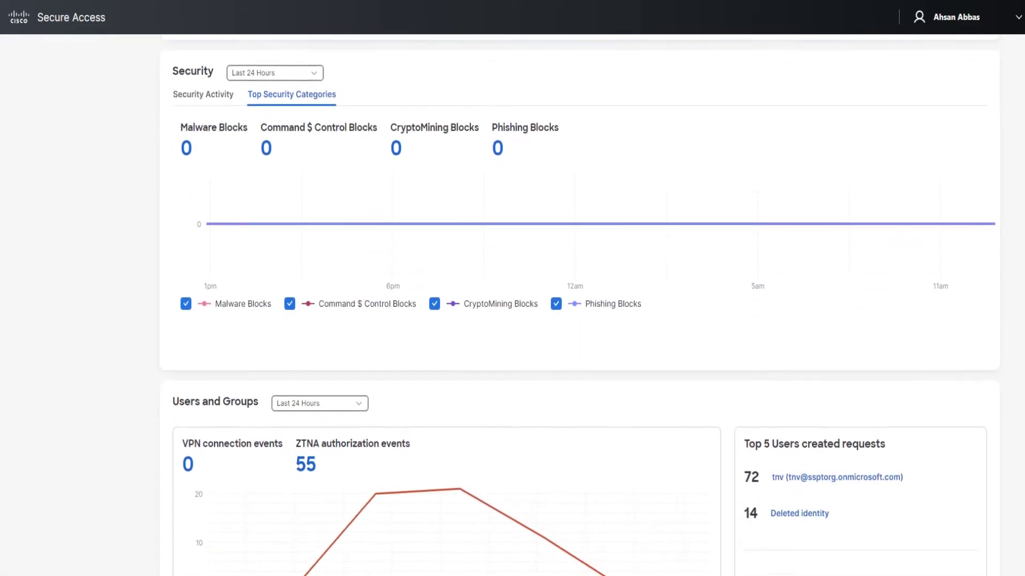
Step: Review the Users and Groups period options and compare its chart with and without ZTNA authorization events
{"action": "scroll", "coordinate": [579, 305], "scroll_direction": "down", "scroll_amount": 3}
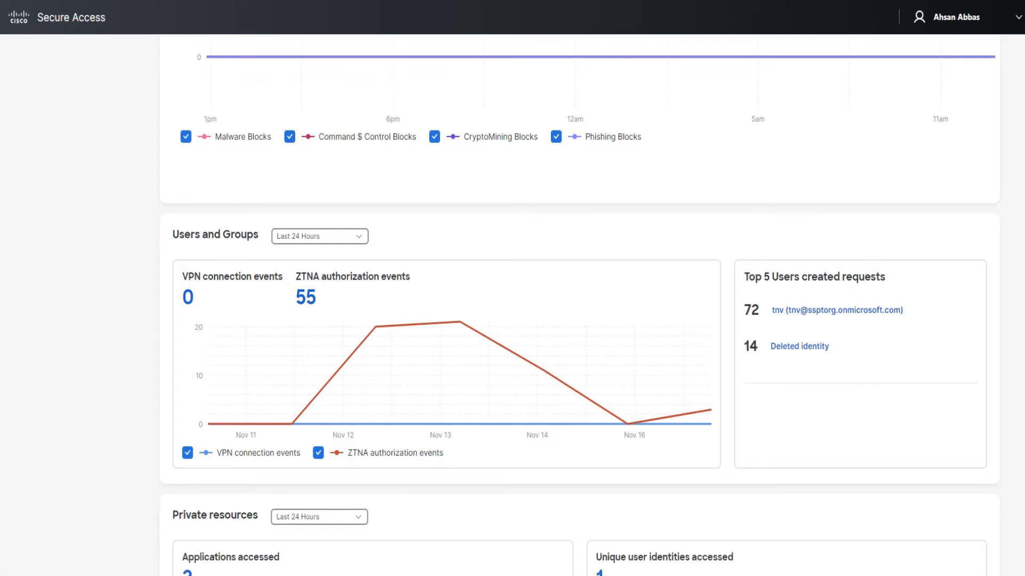
{"action": "left_click", "coordinate": [320, 237]}
{"action": "left_click", "coordinate": [320, 237]}
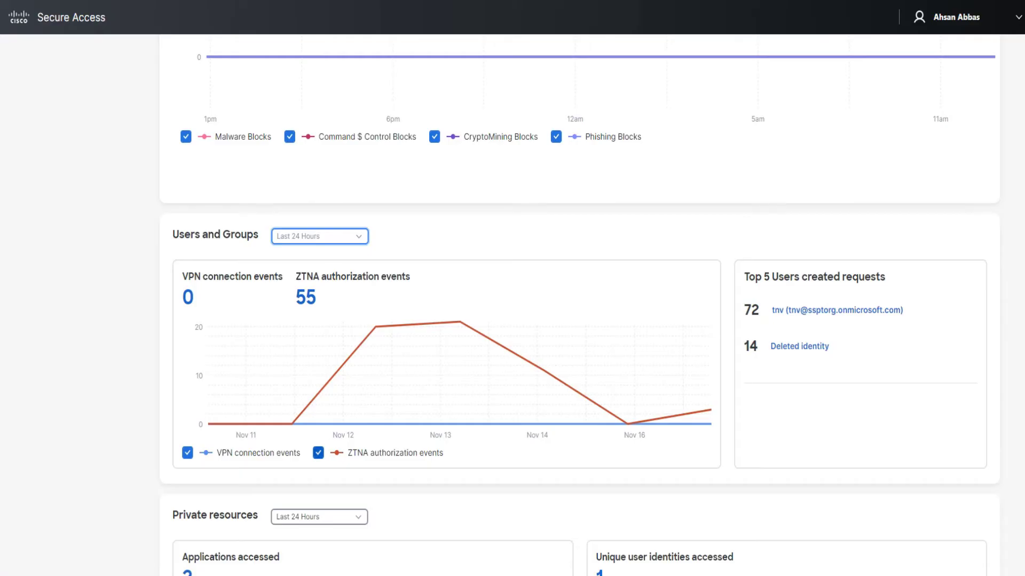
{"action": "left_click", "coordinate": [318, 452]}
{"action": "left_click", "coordinate": [318, 453]}
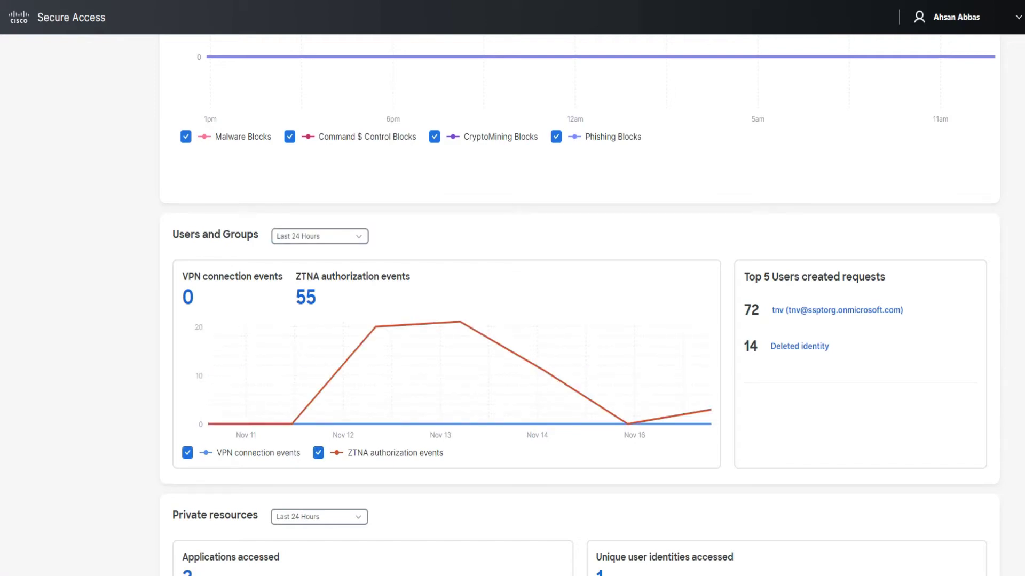
Step: Compare allowed and blocked requests in the Private resources chart by hiding and restoring each series
{"action": "scroll", "coordinate": [580, 304], "scroll_direction": "down", "scroll_amount": 5}
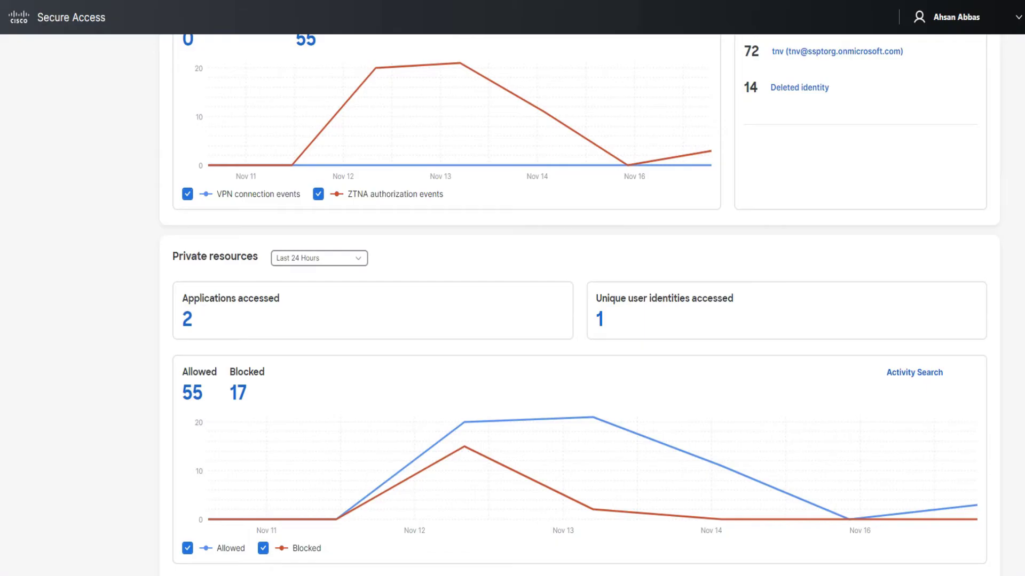
{"action": "scroll", "coordinate": [580, 304], "scroll_direction": "down", "scroll_amount": 1}
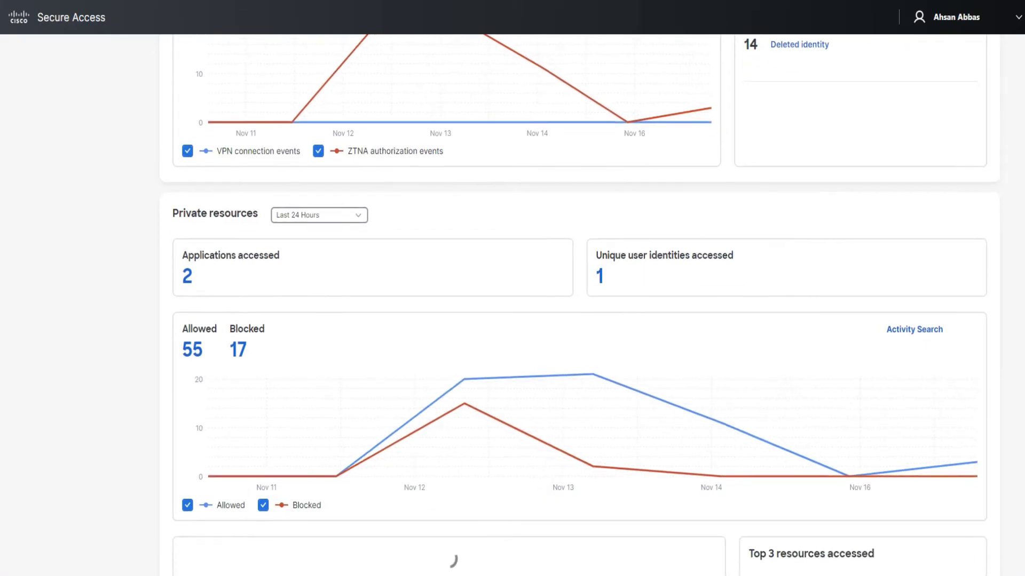
{"action": "scroll", "coordinate": [580, 304], "scroll_direction": "down", "scroll_amount": 1}
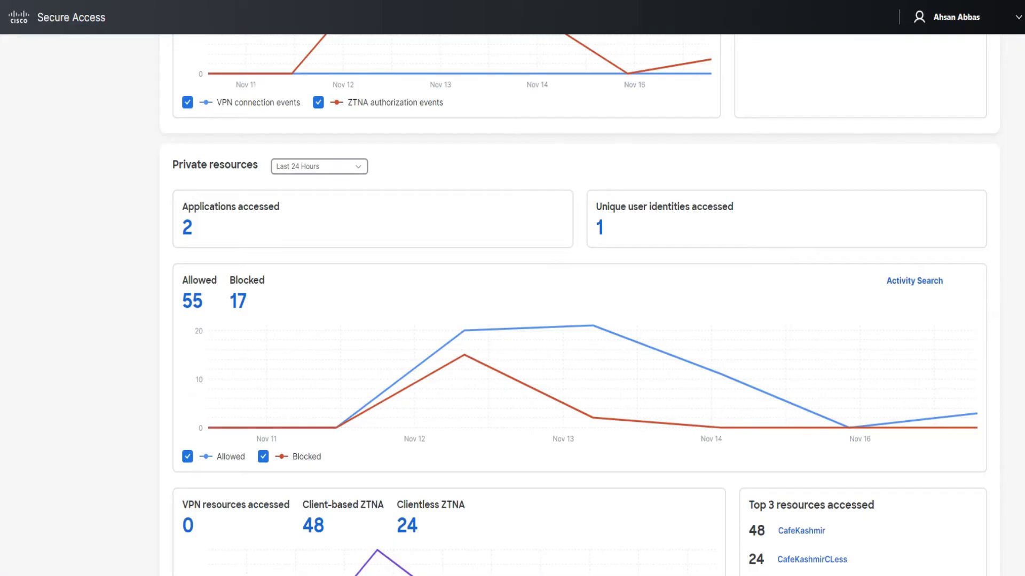
{"action": "scroll", "coordinate": [579, 304], "scroll_direction": "down", "scroll_amount": 1}
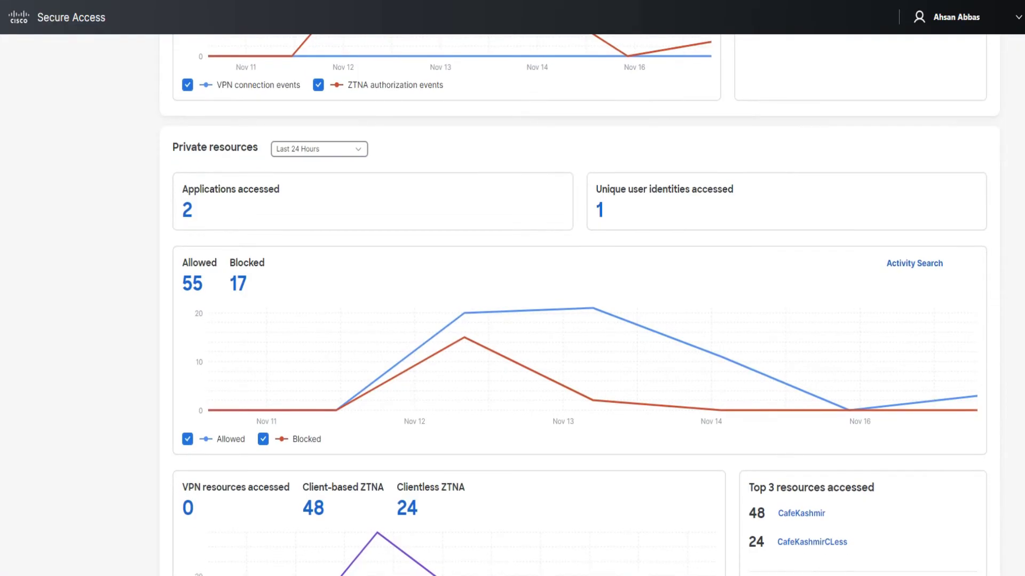
{"action": "left_click", "coordinate": [264, 439]}
{"action": "left_click", "coordinate": [263, 439]}
{"action": "left_click", "coordinate": [188, 439]}
{"action": "left_click", "coordinate": [188, 439]}
{"action": "left_click", "coordinate": [263, 439]}
{"action": "left_click", "coordinate": [264, 439]}
{"action": "left_click", "coordinate": [263, 440]}
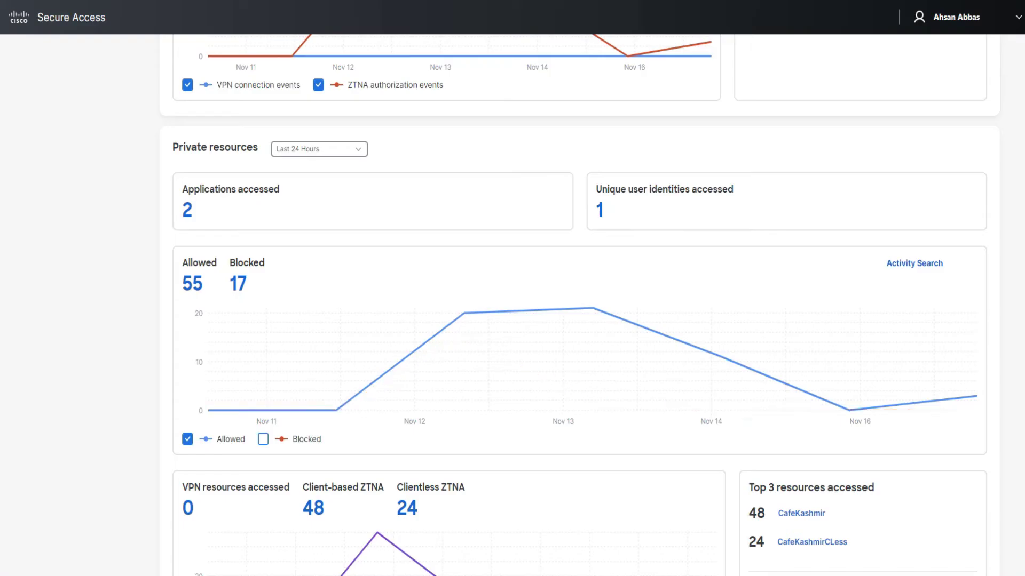
{"action": "left_click", "coordinate": [263, 439]}
{"action": "left_click", "coordinate": [188, 439]}
{"action": "left_click", "coordinate": [187, 439]}
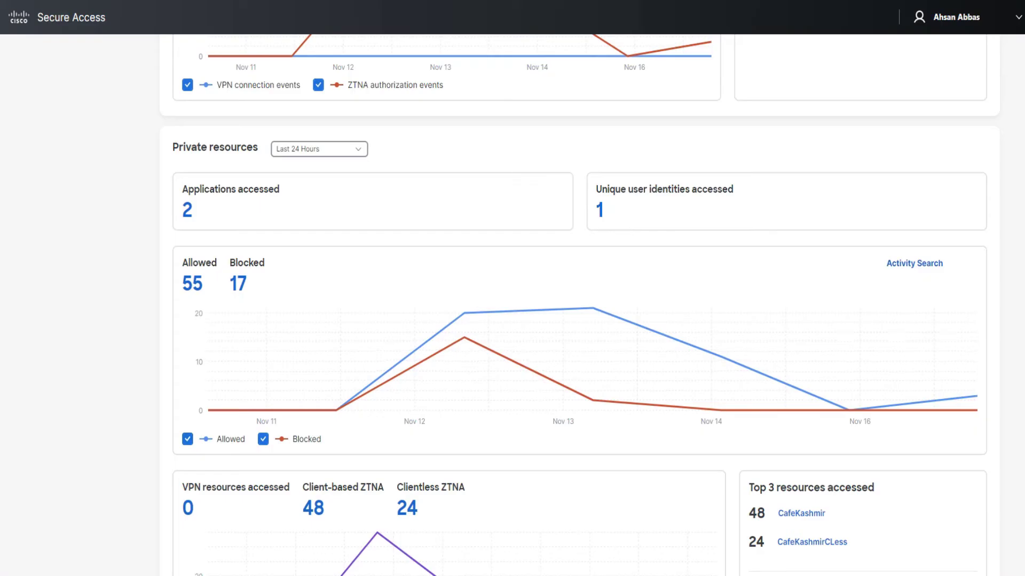
Step: Examine the VPN, client-based ZTNA and clientless ZTNA access figures and the top 3 resources accessed
{"action": "scroll", "coordinate": [579, 305], "scroll_direction": "down", "scroll_amount": 1}
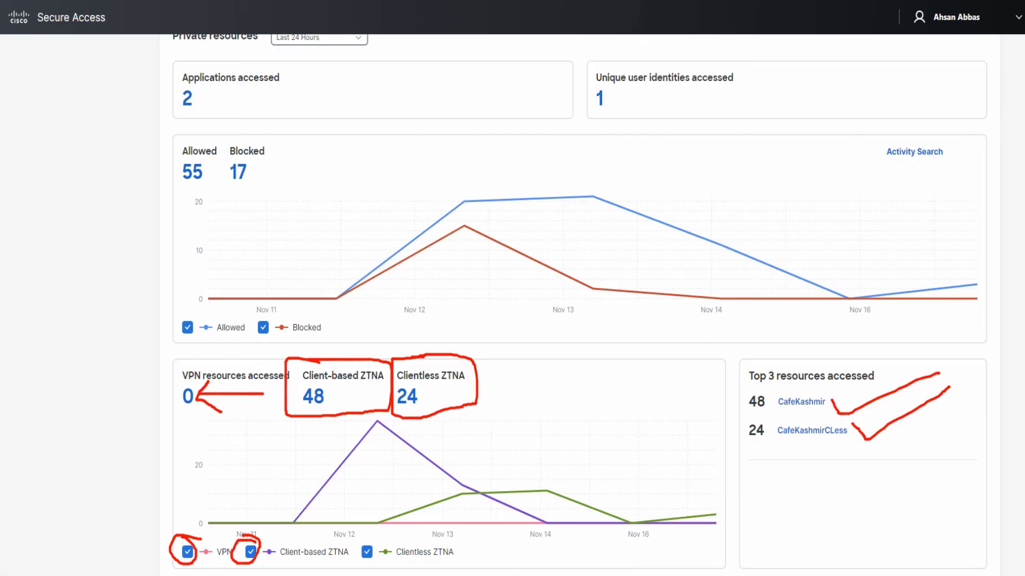
{"action": "scroll", "coordinate": [580, 305], "scroll_direction": "up", "scroll_amount": 2}
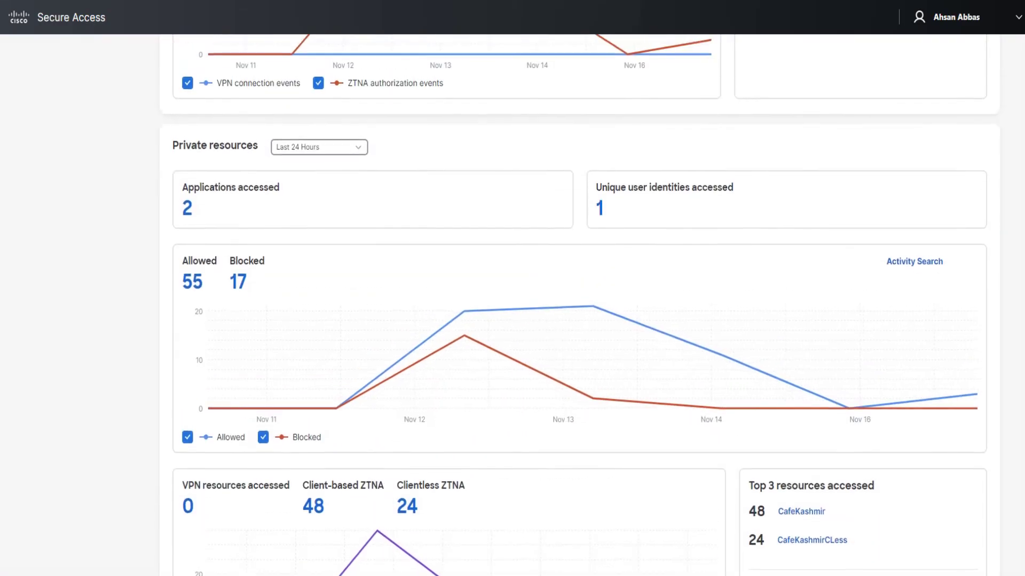
{"action": "scroll", "coordinate": [580, 304], "scroll_direction": "down", "scroll_amount": 2}
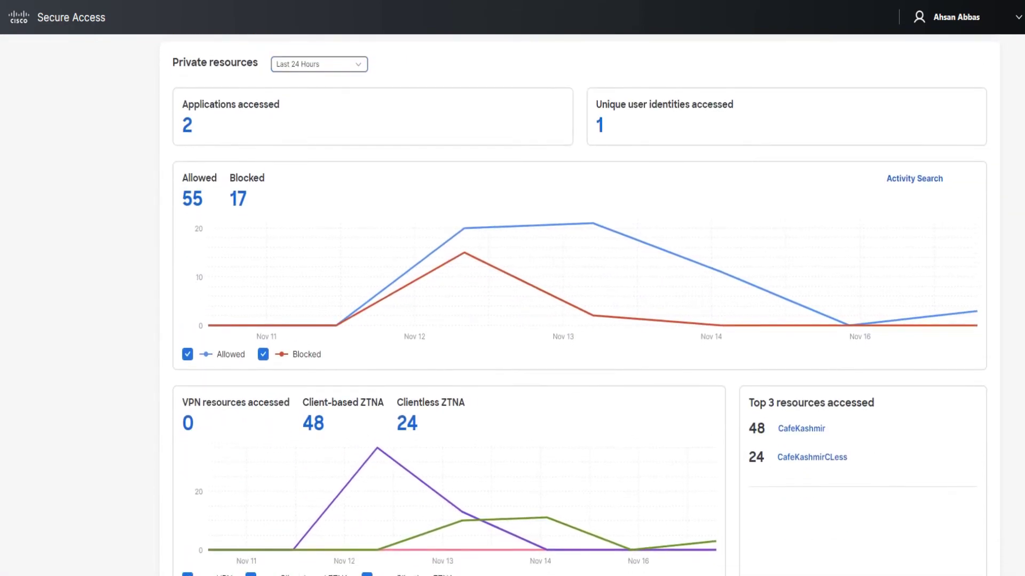
{"action": "scroll", "coordinate": [579, 304], "scroll_direction": "up", "scroll_amount": 1}
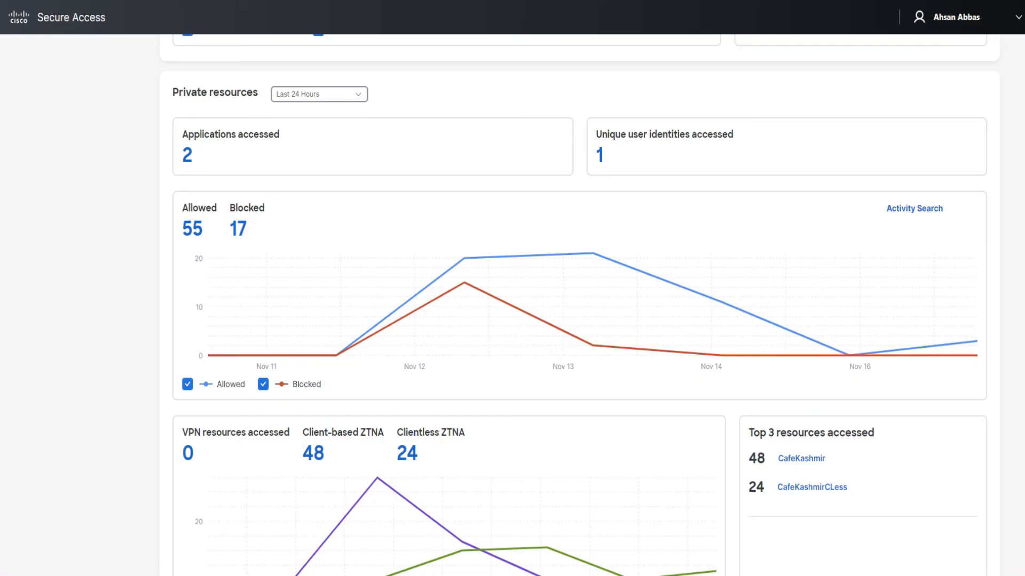
{"action": "scroll", "coordinate": [579, 304], "scroll_direction": "down", "scroll_amount": 1}
{"action": "scroll", "coordinate": [579, 304], "scroll_direction": "up", "scroll_amount": 1}
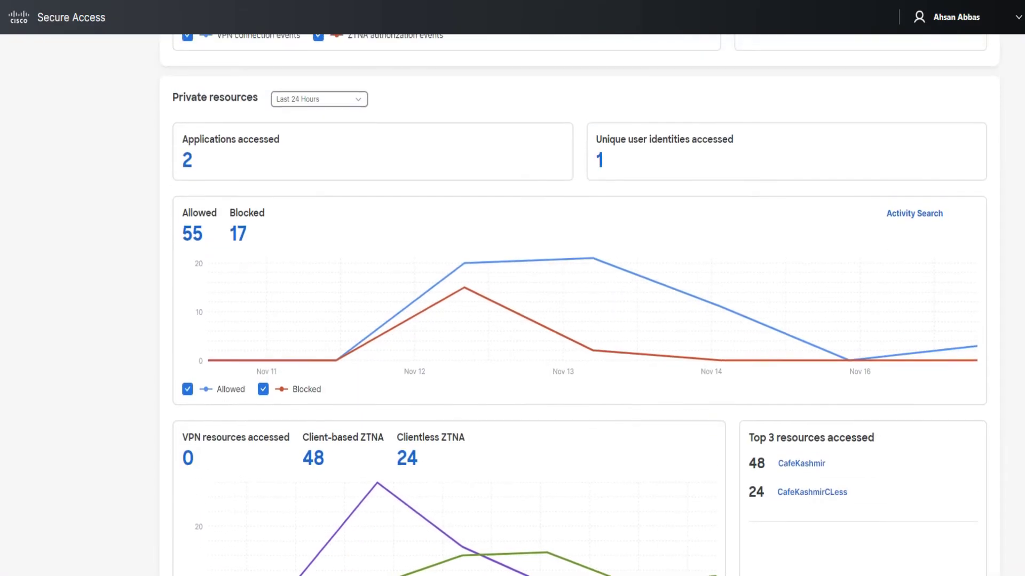
Step: Set the Private resources period to Last 7 Days and review its charts
{"action": "left_click", "coordinate": [319, 99]}
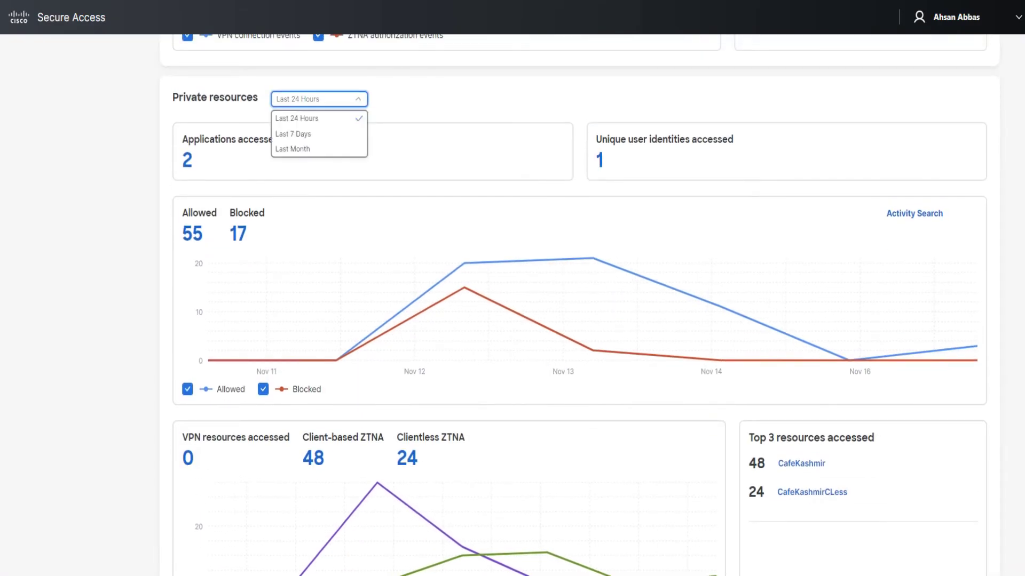
{"action": "left_click", "coordinate": [293, 134]}
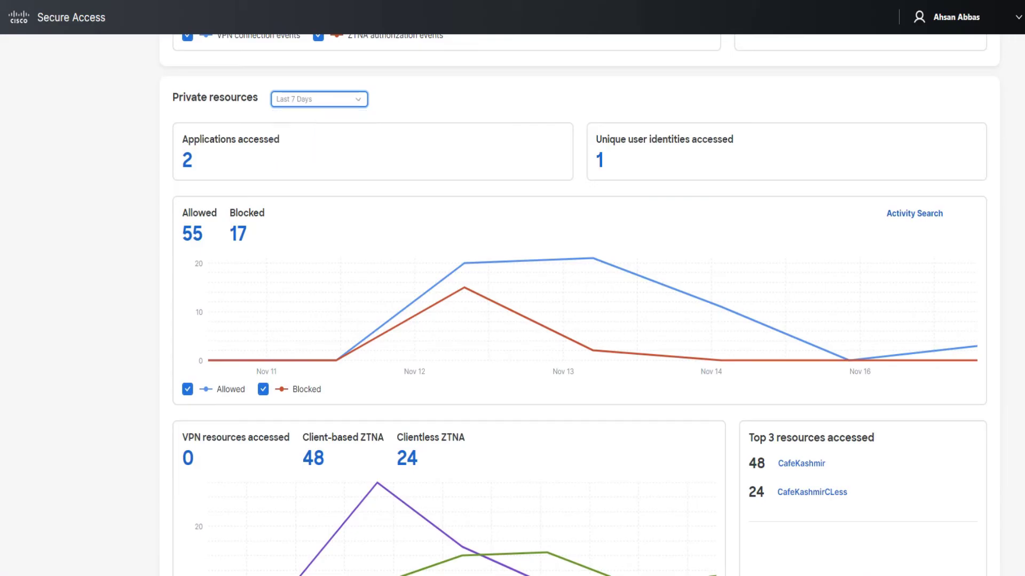
{"action": "scroll", "coordinate": [580, 305], "scroll_direction": "up", "scroll_amount": 1}
{"action": "scroll", "coordinate": [579, 305], "scroll_direction": "down", "scroll_amount": 1}
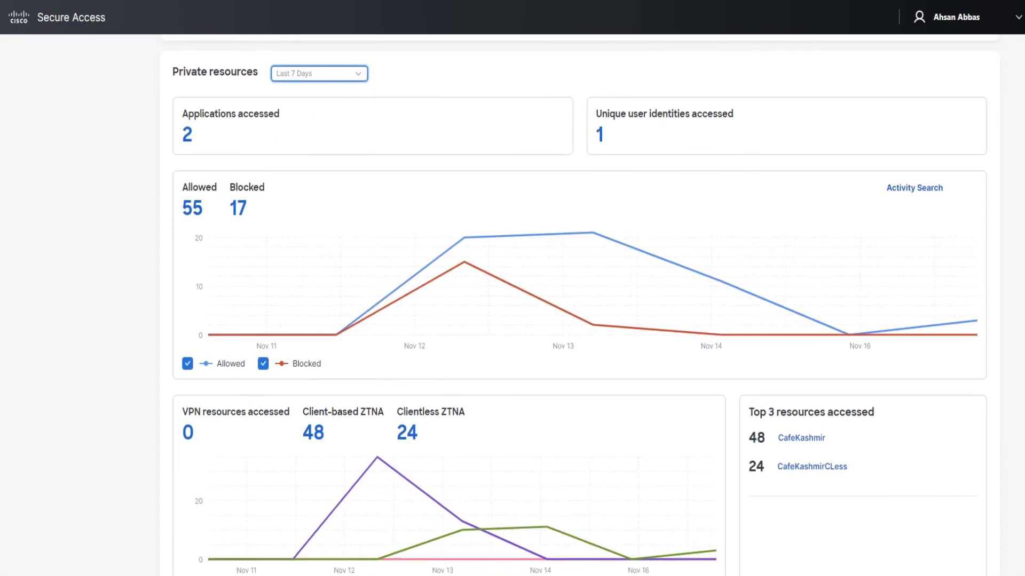
{"action": "scroll", "coordinate": [580, 305], "scroll_direction": "up", "scroll_amount": 2}
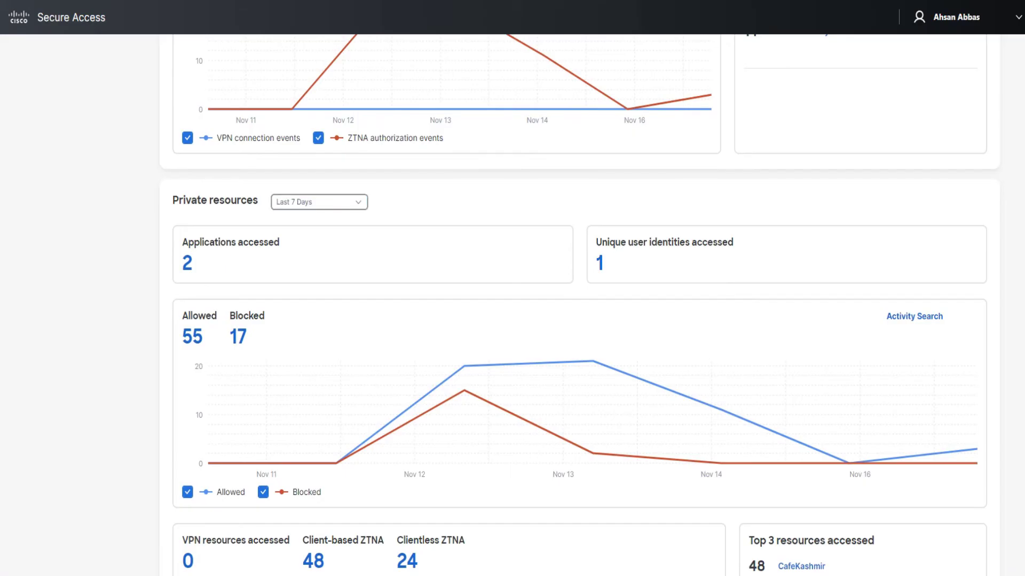
Step: Examine the options available in the Connect, Resources, Secure, Monitor and Admin navigation sections
{"action": "scroll", "coordinate": [579, 304], "scroll_direction": "up", "scroll_amount": 15}
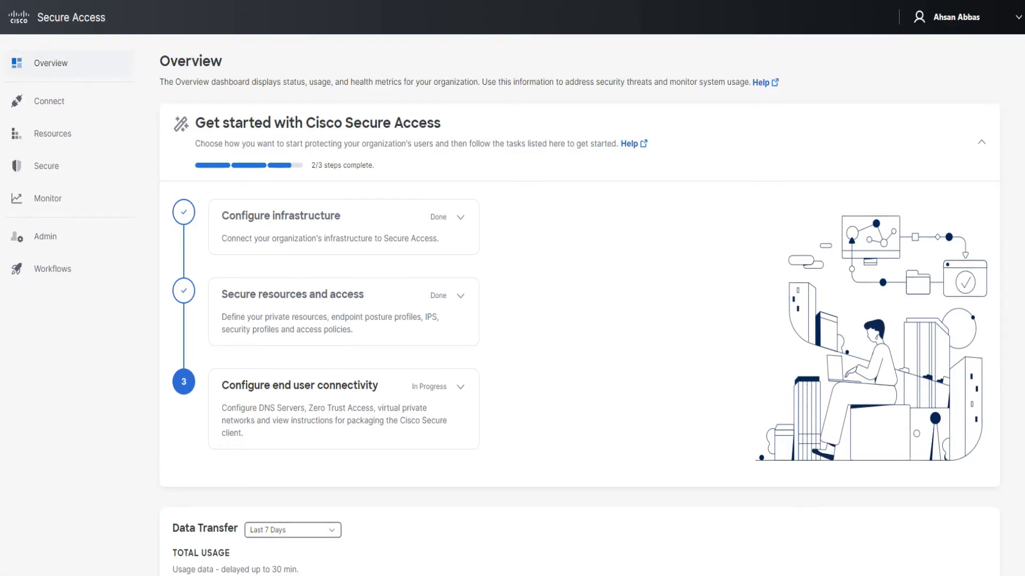
{"action": "mouse_move", "coordinate": [49, 101]}
{"action": "mouse_move", "coordinate": [52, 134]}
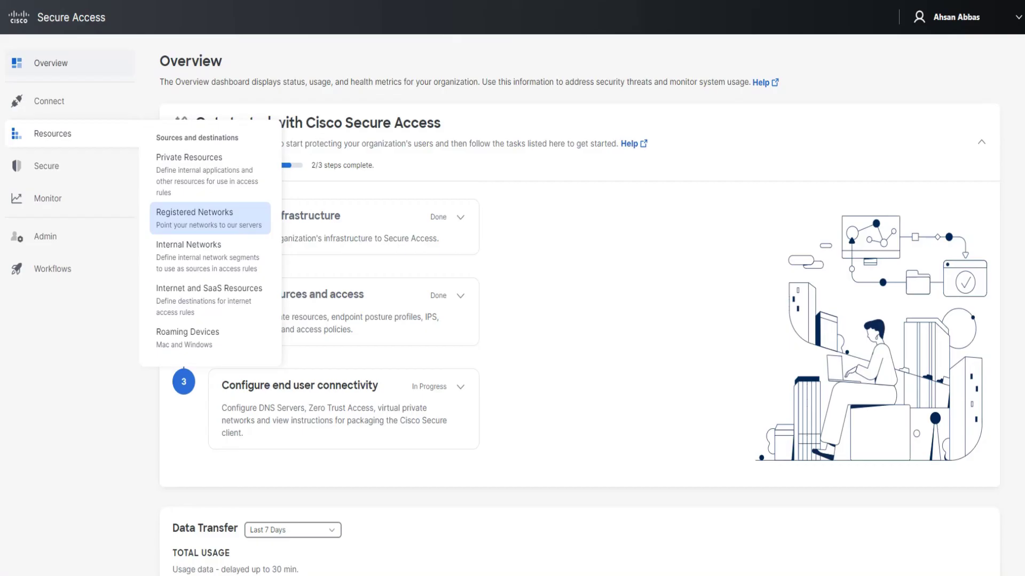
{"action": "mouse_move", "coordinate": [47, 166]}
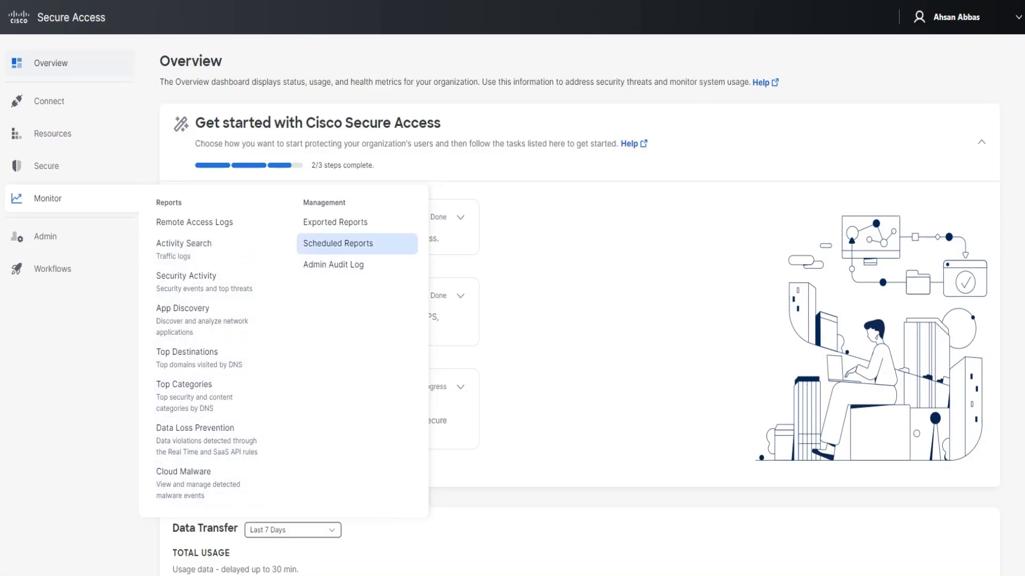
{"action": "mouse_move", "coordinate": [45, 236]}
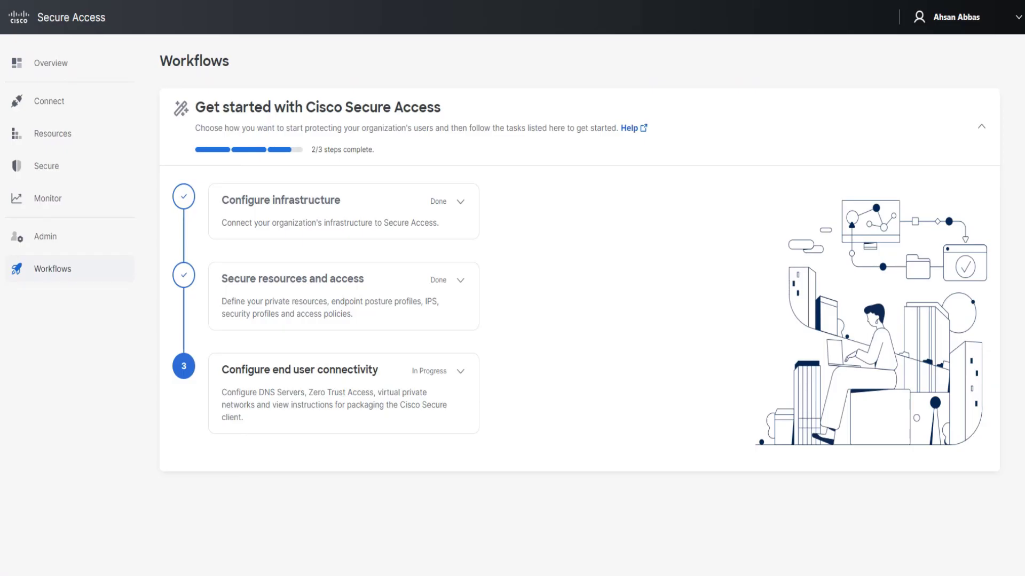
Step: Expand the Configure end user connectivity task on the Workflows page and review its DNS Servers, Zero Trust, VPN link
{"action": "left_click", "coordinate": [460, 372]}
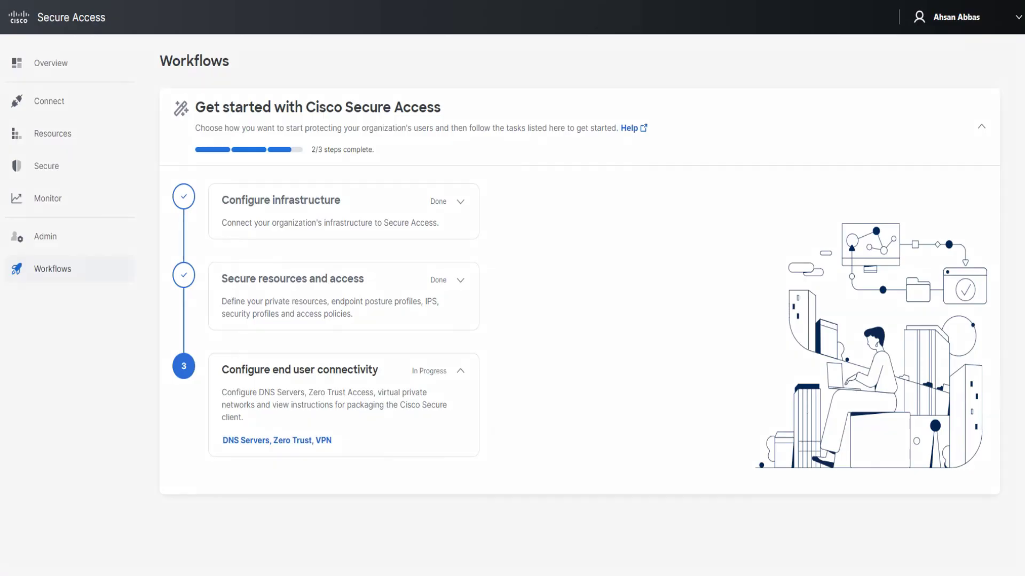
{"action": "mouse_move", "coordinate": [277, 418]}
{"action": "left_mouse_down"}
{"action": "mouse_move", "coordinate": [312, 464]}
{"action": "mouse_move", "coordinate": [288, 411]}
{"action": "mouse_move", "coordinate": [247, 423]}
{"action": "left_mouse_up"}
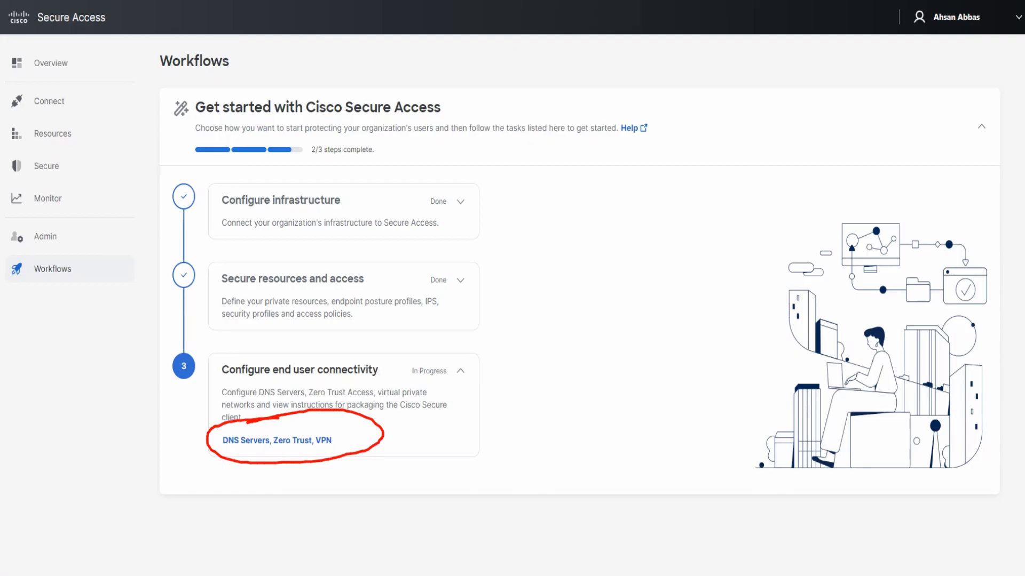
{"action": "key", "text": "Escape"}
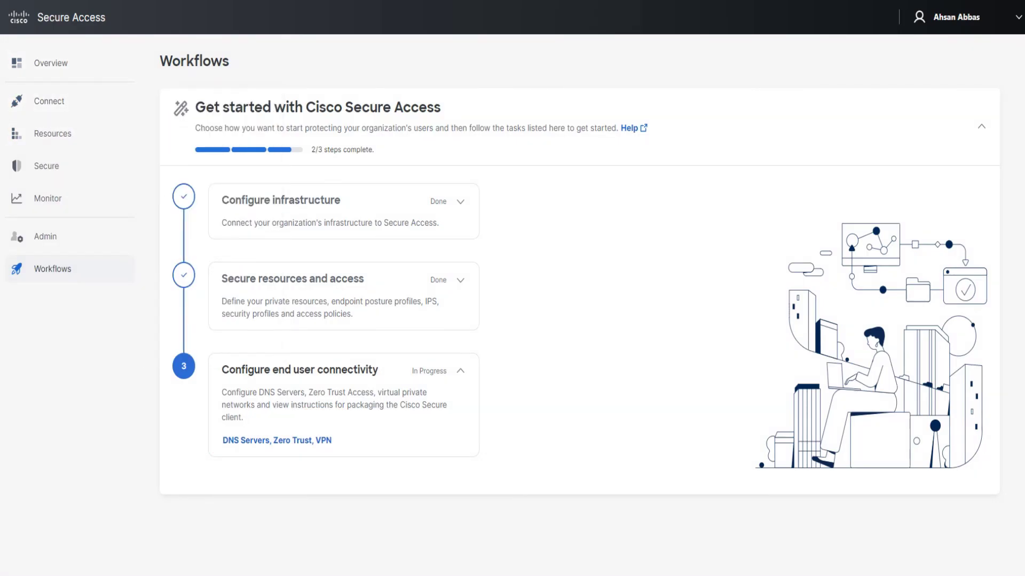
Step: Revisit the Resources options for sources and destinations and the Secure options for policies, profiles and settings
{"action": "mouse_move", "coordinate": [52, 133]}
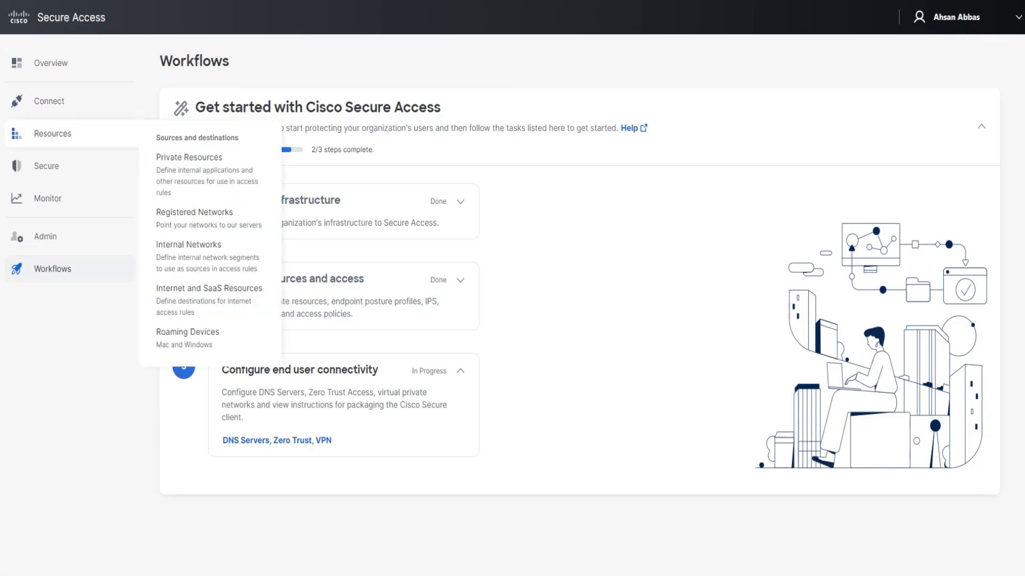
{"action": "mouse_move", "coordinate": [47, 166]}
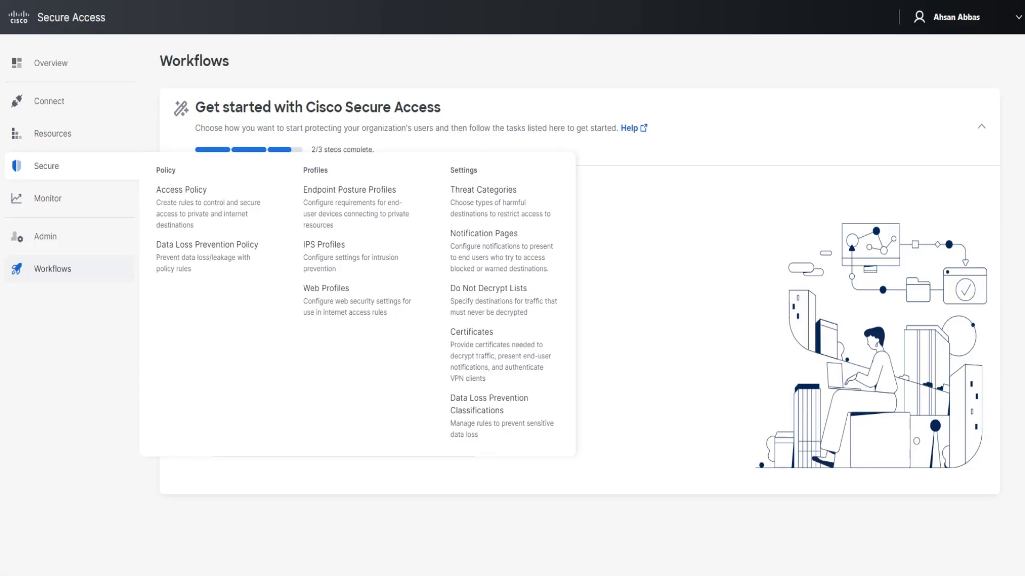